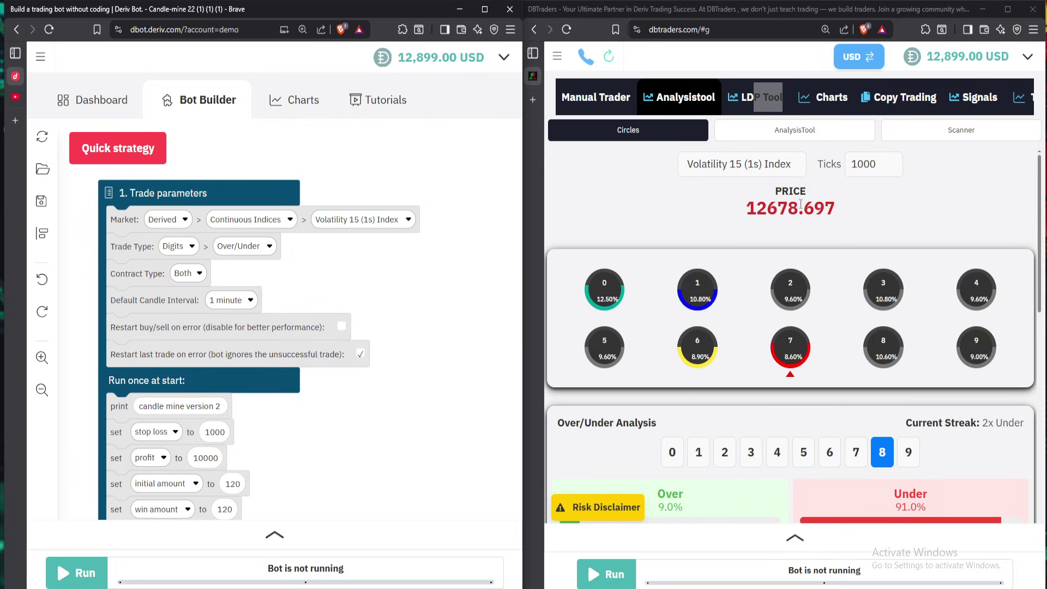
pyautogui.doubleClick(771, 204)
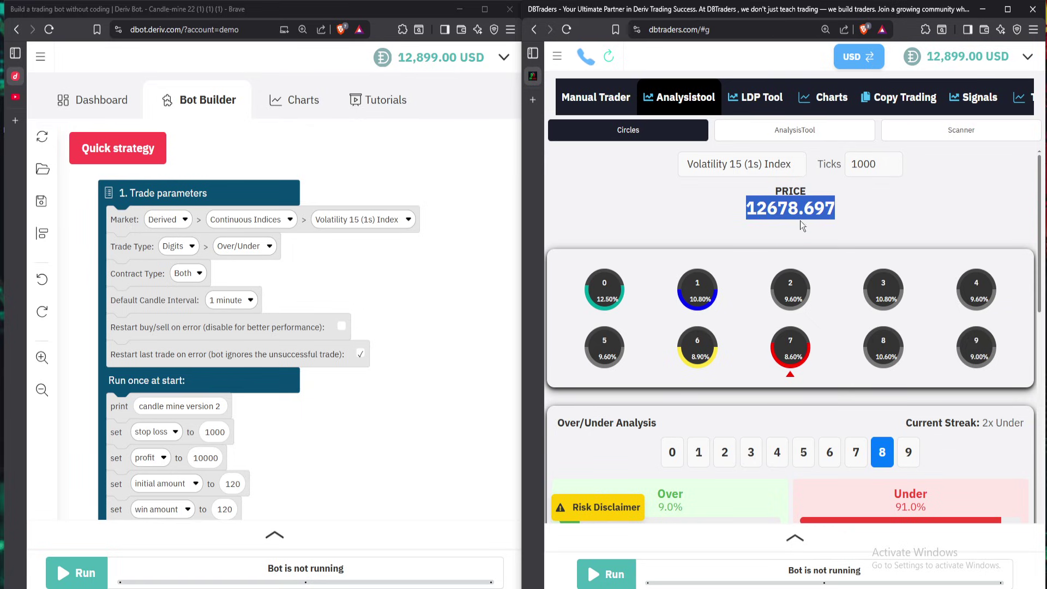
pyautogui.click(795, 203)
pyautogui.doubleClick(795, 203)
pyautogui.click(567, 29)
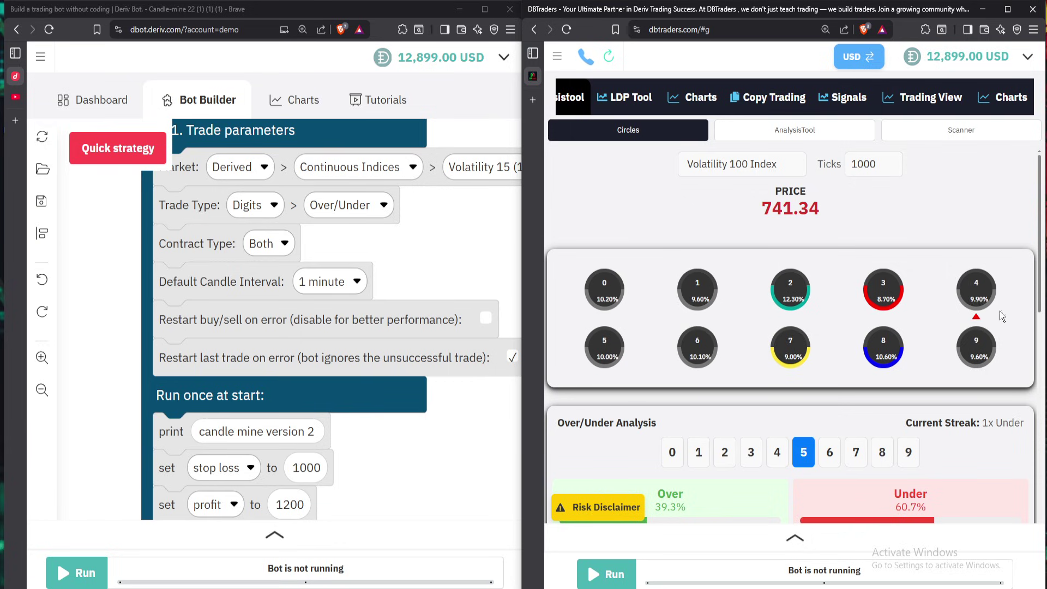
# Set the Over/Under analysis of Volatility 100 Index to digit 8 and examine its Under percentage
pyautogui.scroll(-2, 936, 324)
pyautogui.click(882, 375)
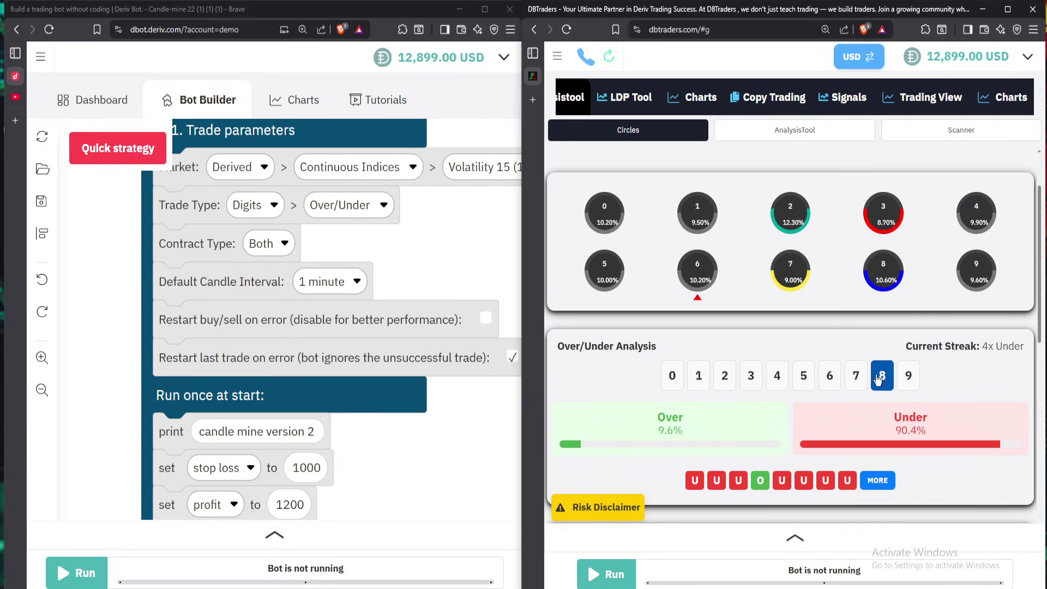
pyautogui.scroll(2, 869, 385)
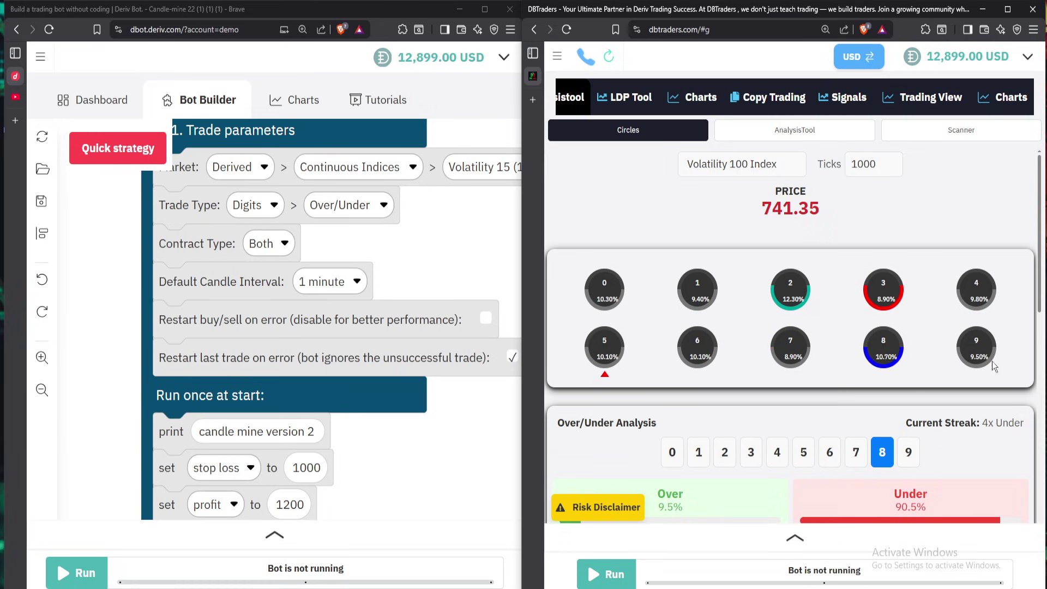
pyautogui.scroll(-3, 922, 338)
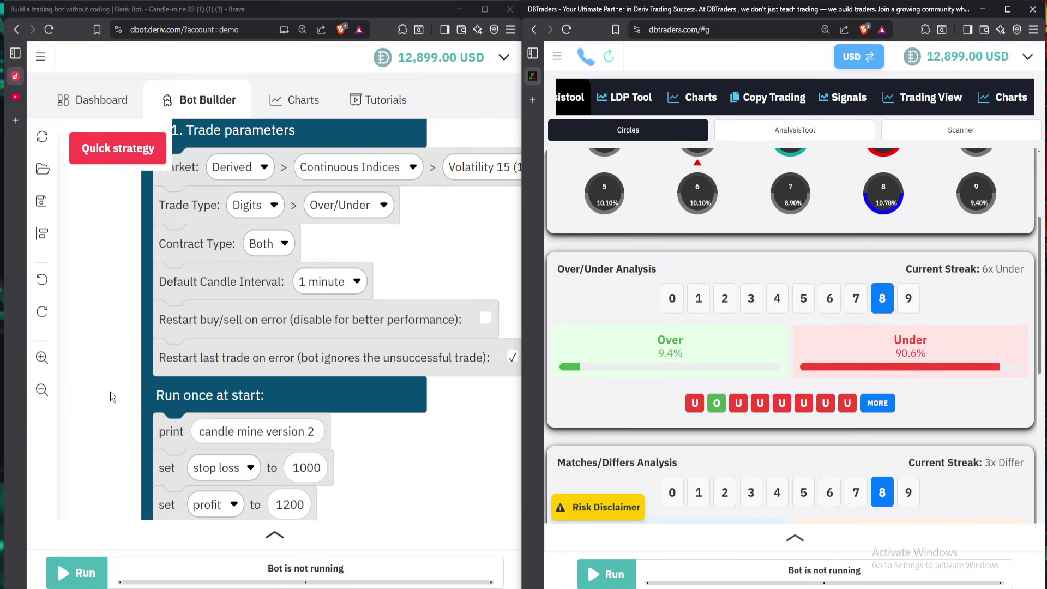
pyautogui.doubleClick(917, 352)
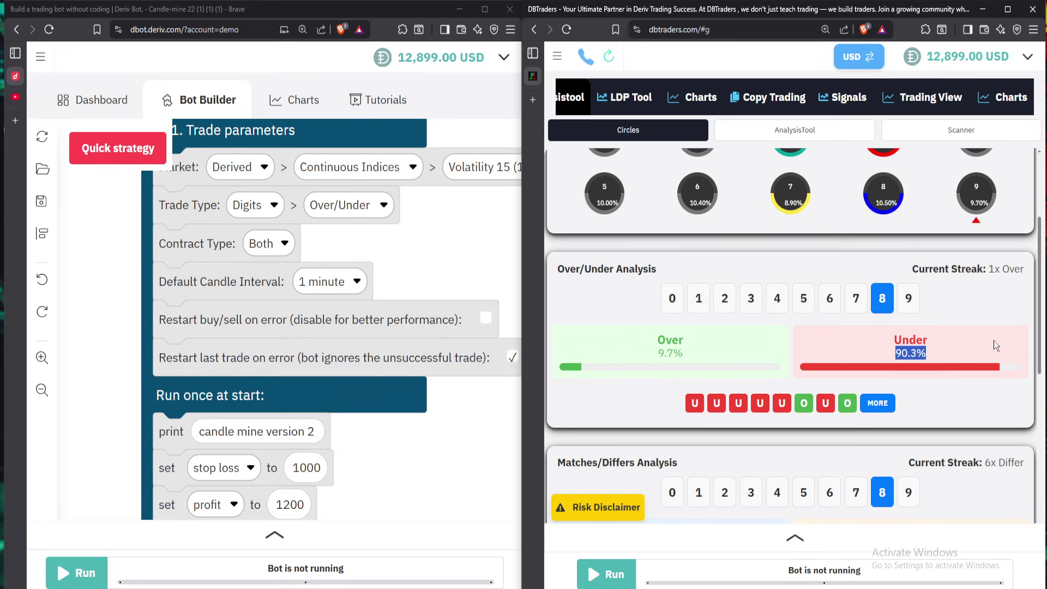
# Switch the digit analysis to Volatility 100 (1s) Index to check its digit percentages
pyautogui.scroll(3, 994, 340)
pyautogui.scroll(1, 984, 334)
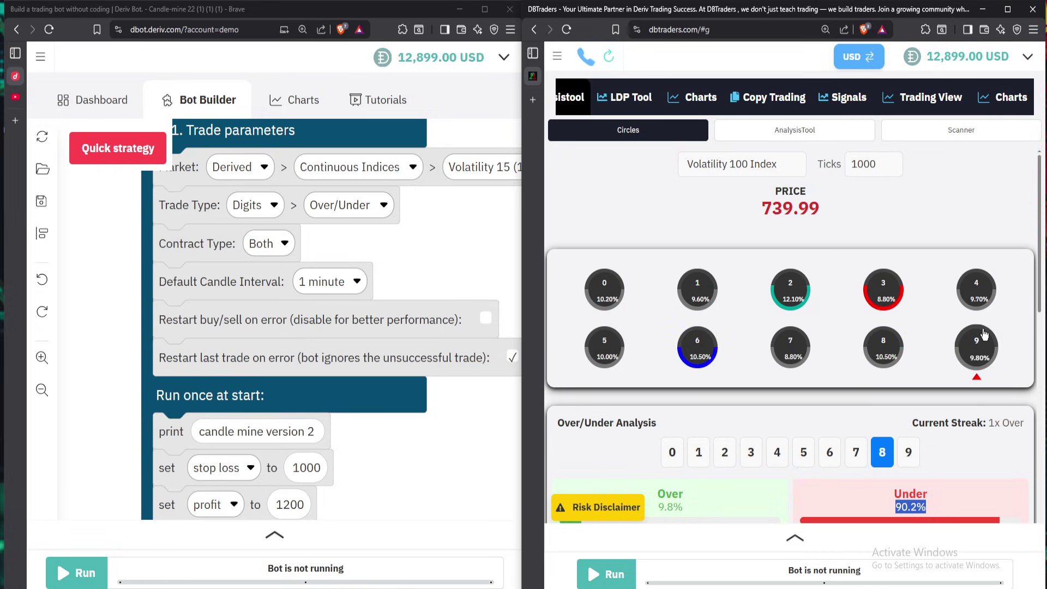
pyautogui.click(734, 170)
pyautogui.click(743, 206)
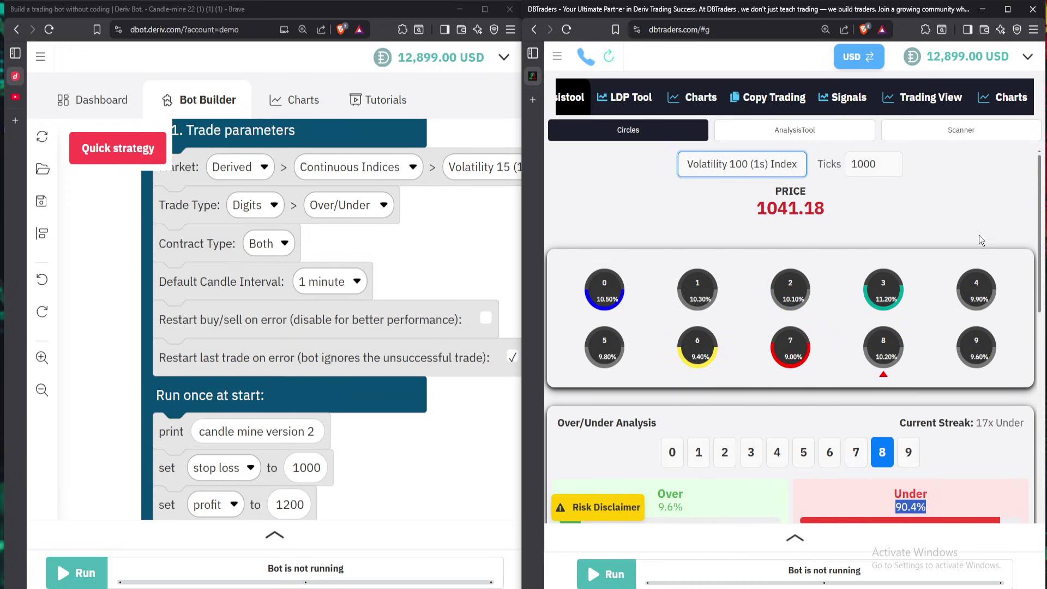
# Switch the digit analysis to Volatility 10 (1s) Index and examine its Over/Under percentages for digit 8
pyautogui.click(736, 163)
pyautogui.click(715, 225)
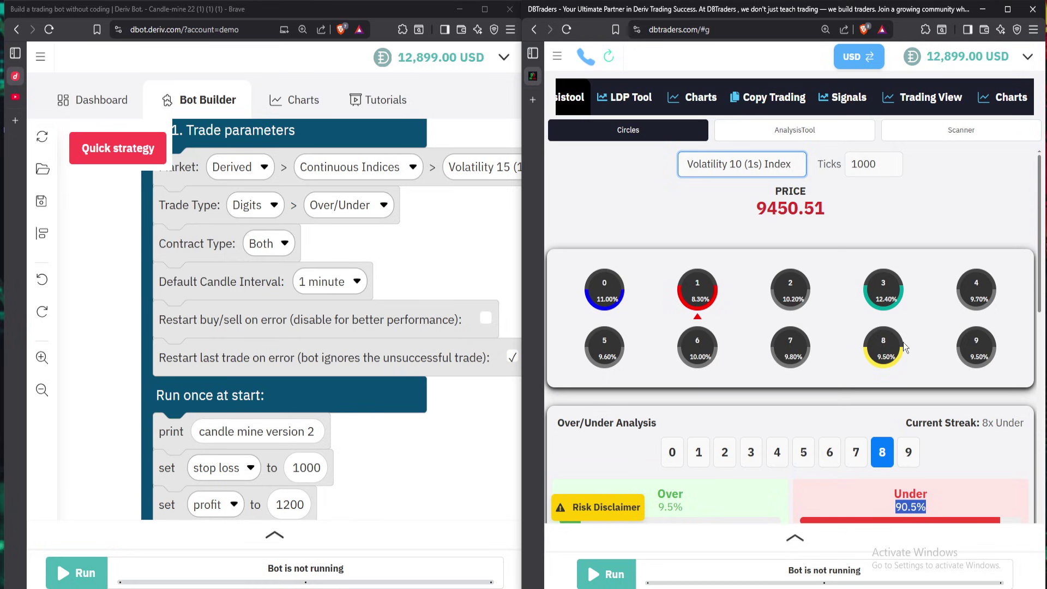
pyautogui.scroll(-2, 901, 312)
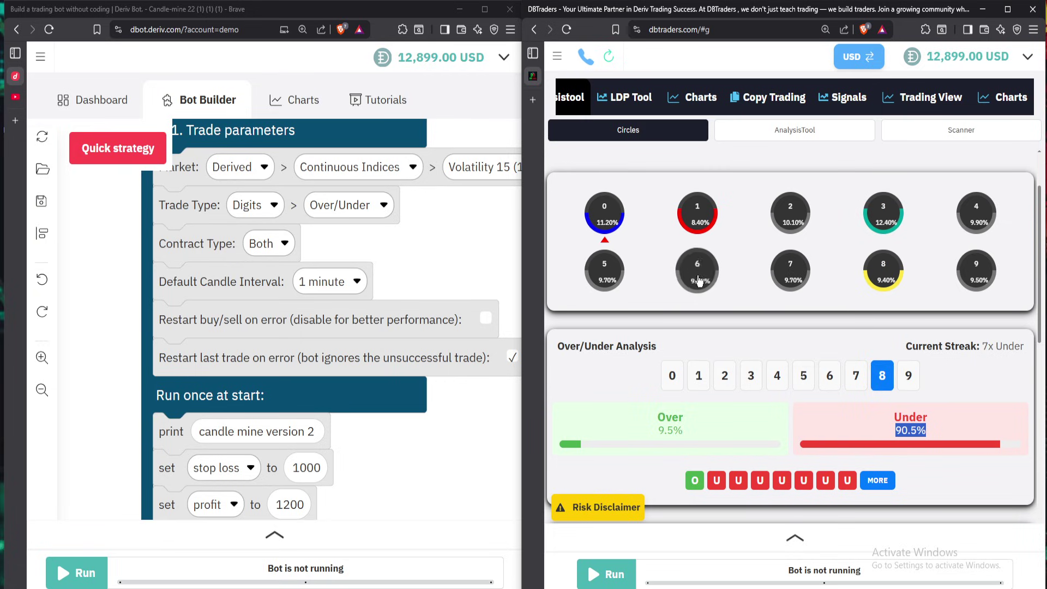
pyautogui.scroll(2, 811, 290)
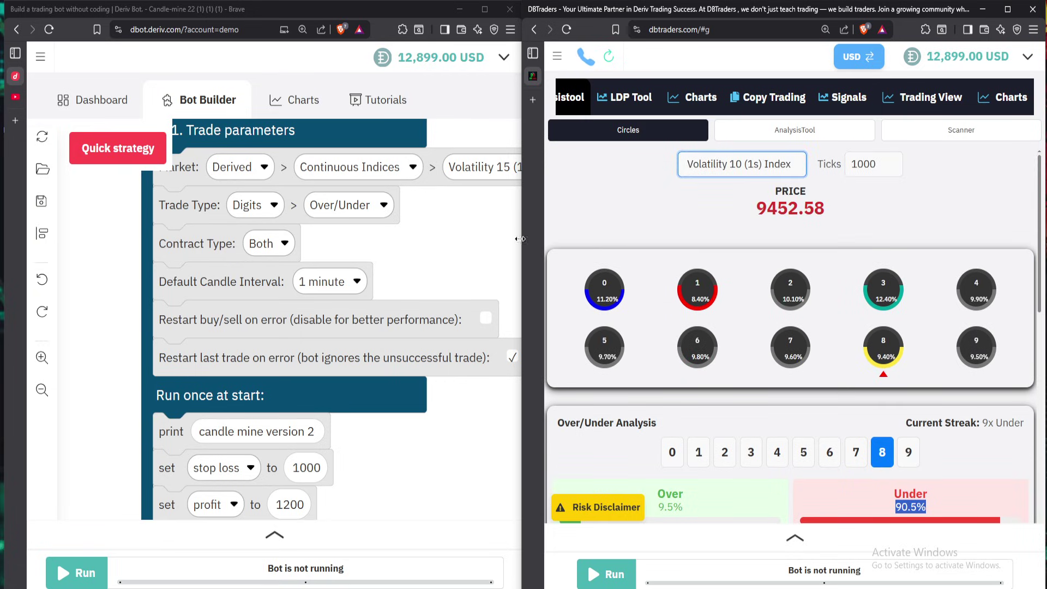
# Set the market in the bot's trade parameters to Volatility 10 (1s) Index
pyautogui.click(366, 241)
pyautogui.moveTo(367, 241); pyautogui.dragTo(223, 261)
pyautogui.click(375, 186)
pyautogui.click(375, 186)
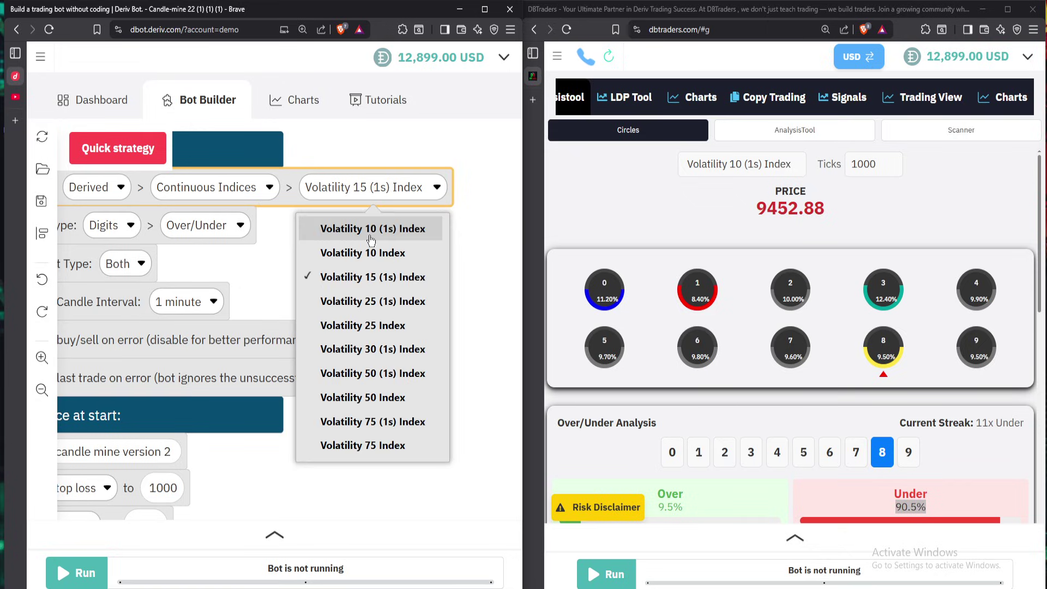
pyautogui.click(370, 233)
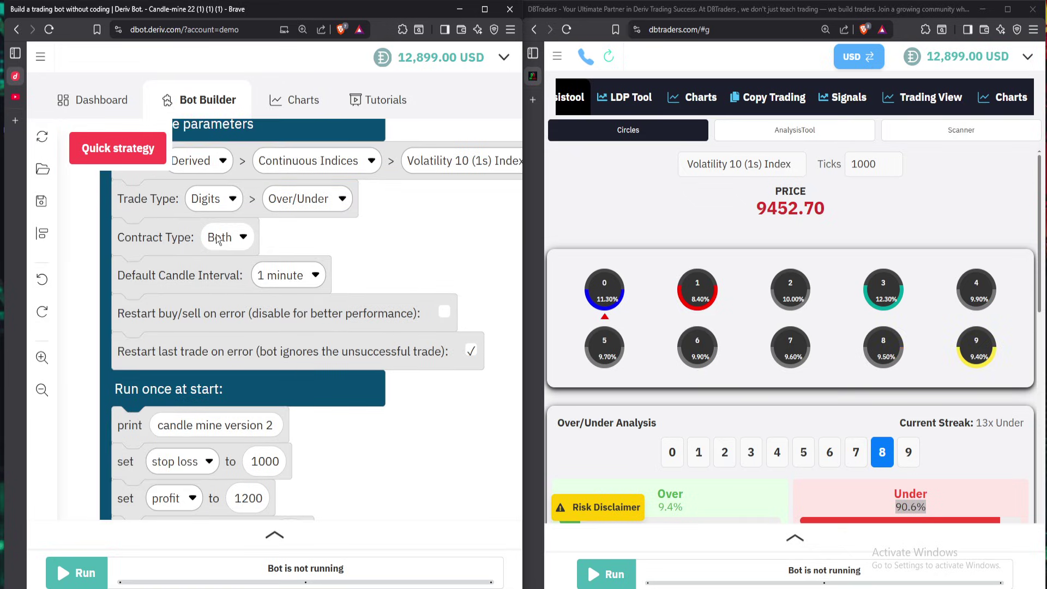
# Set the bot's contract type to Under and the prediction in its trade options to 8
pyautogui.click(226, 236)
pyautogui.click(226, 325)
pyautogui.scroll(-10, 344, 300)
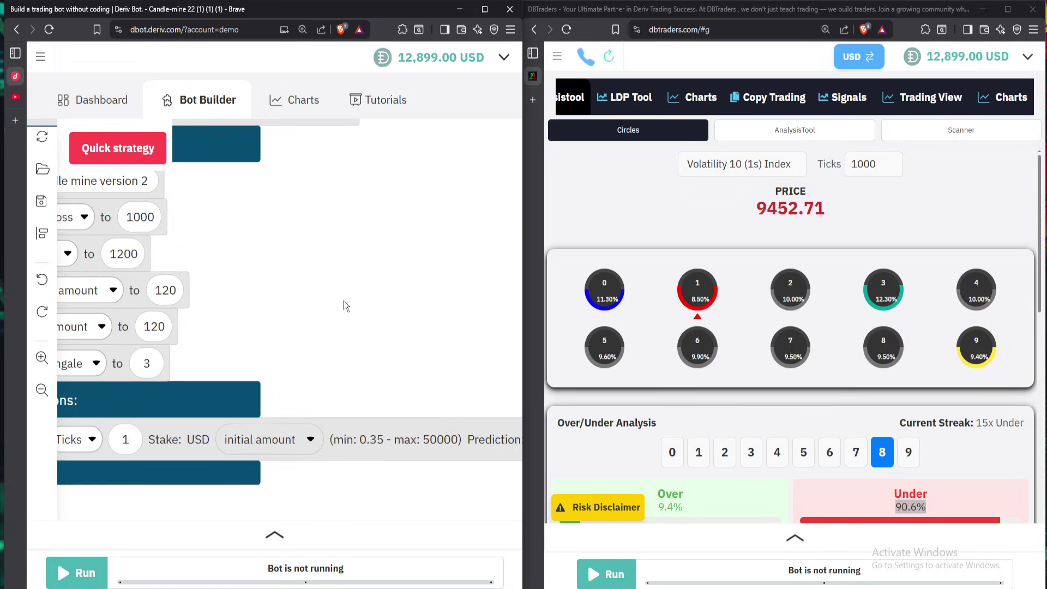
pyautogui.hscroll(5, 313, 372)
pyautogui.click(435, 435)
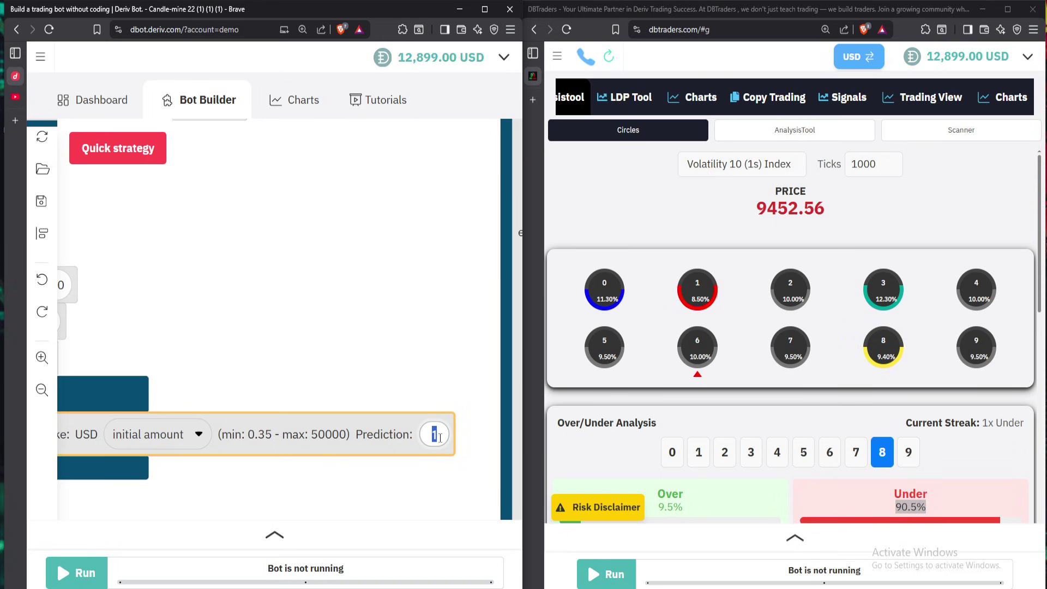
pyautogui.write('8')
pyautogui.click(368, 345)
# Review the bot's trade parameters and start-up values, and examine the Under percentage for digit 8 on the analysis page
pyautogui.scroll(5, 382, 382)
pyautogui.hscroll(-3, 468, 484)
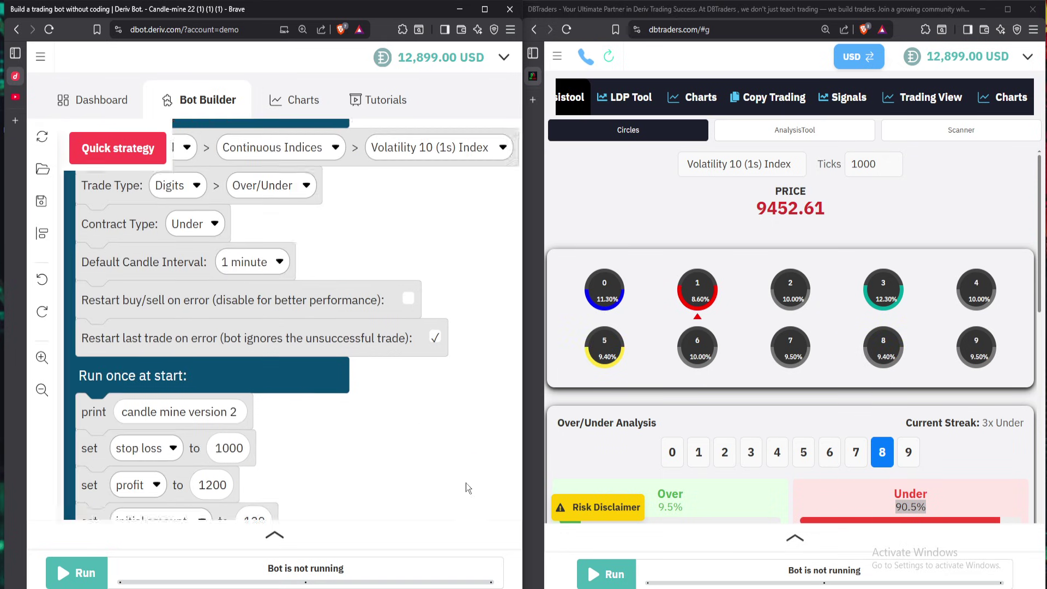
pyautogui.scroll(-3, 450, 388)
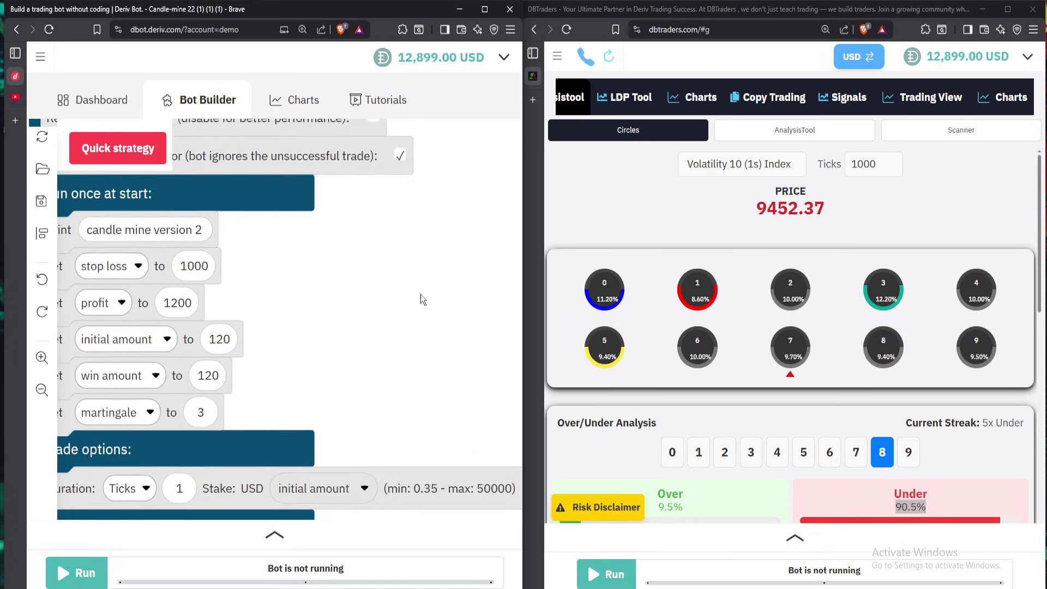
pyautogui.scroll(1, 453, 267)
pyautogui.scroll(-1, 910, 398)
pyautogui.scroll(-2, 910, 398)
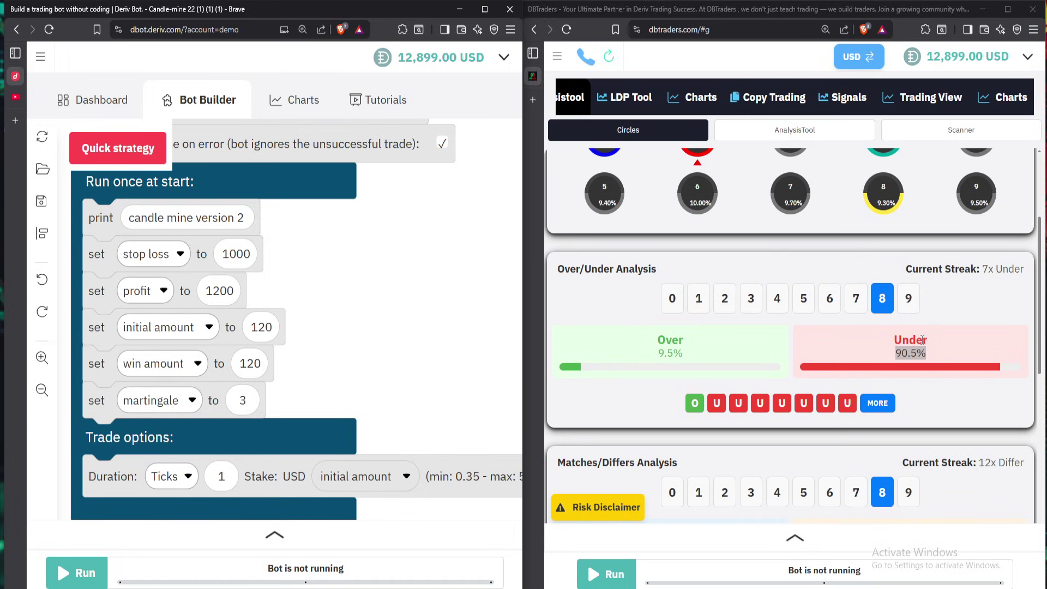
pyautogui.doubleClick(914, 352)
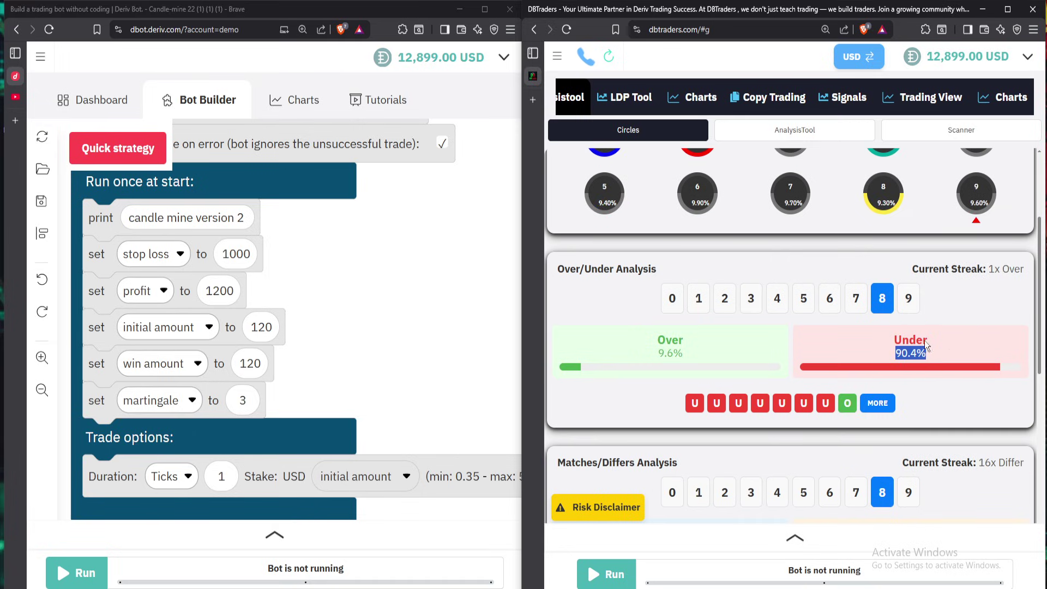
pyautogui.scroll(2, 853, 340)
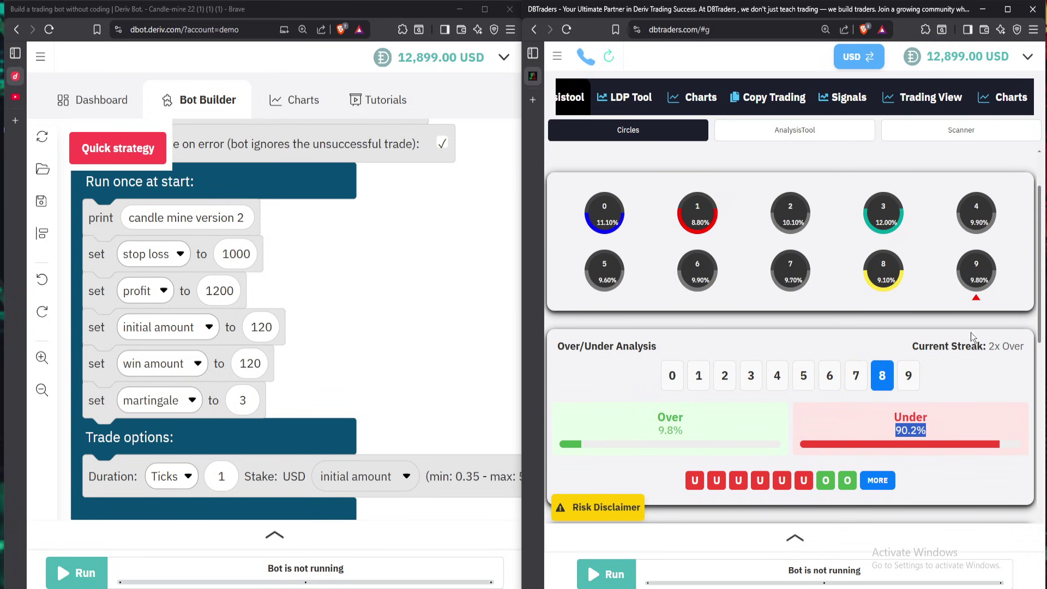
pyautogui.scroll(-3, 877, 298)
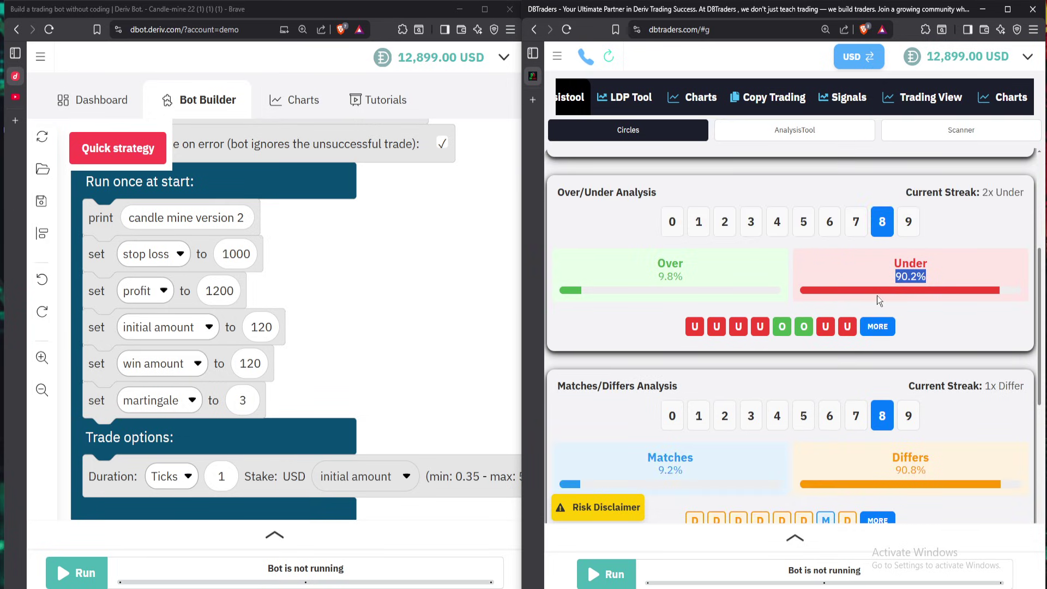
pyautogui.scroll(2, 905, 314)
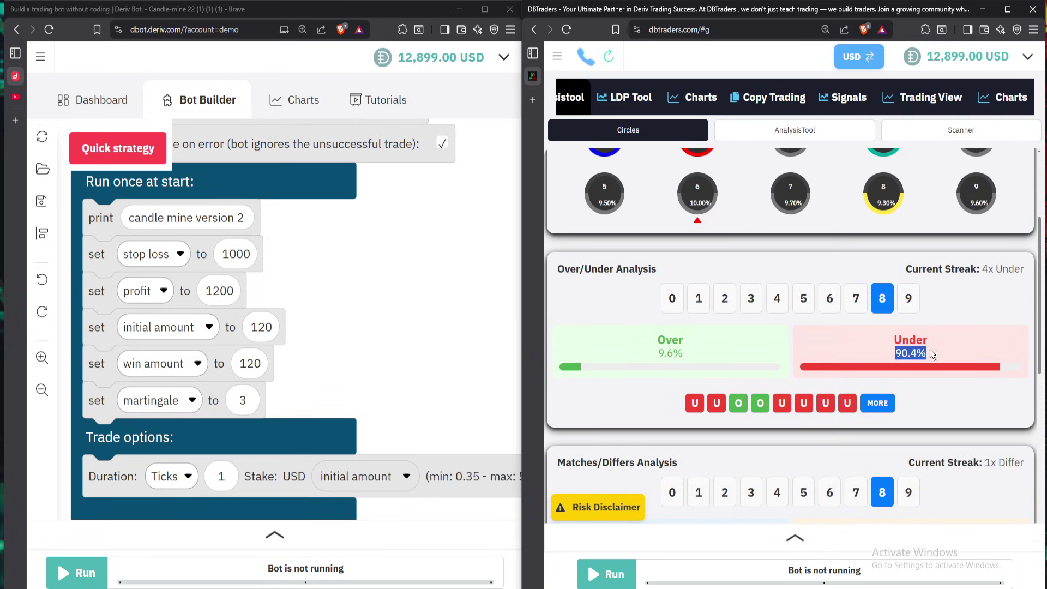
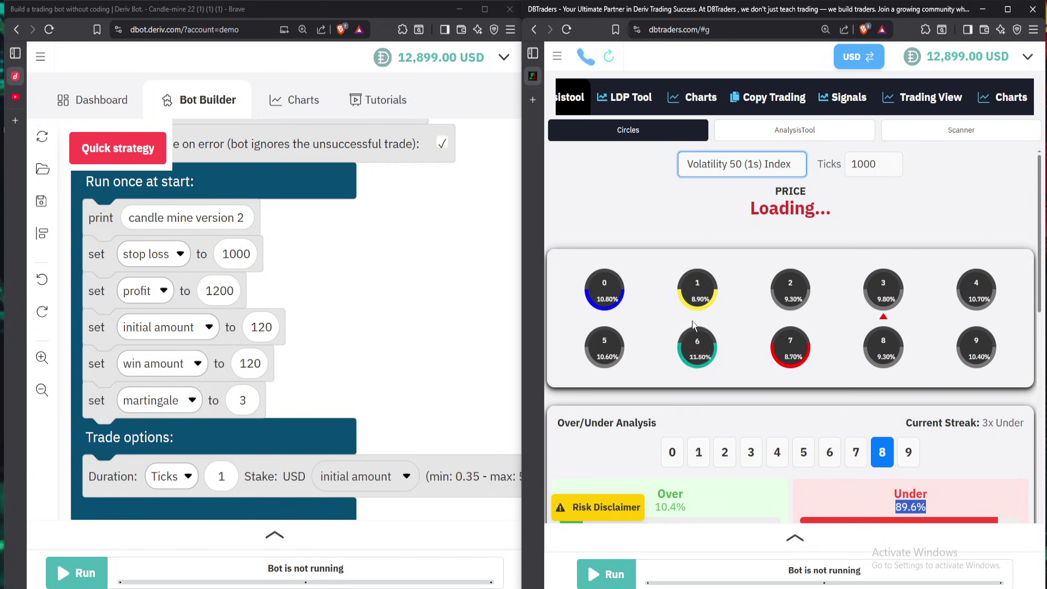
# Check the digit percentages of Volatility 25 Index and of Volatility 15 (1s) Index in the digit analysis
pyautogui.click(716, 166)
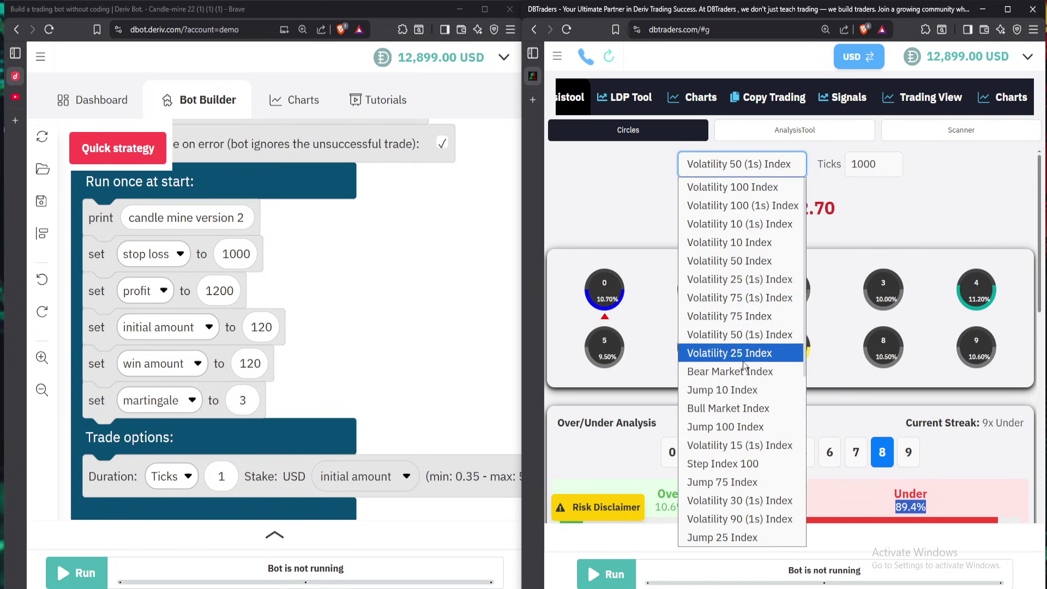
pyautogui.click(735, 352)
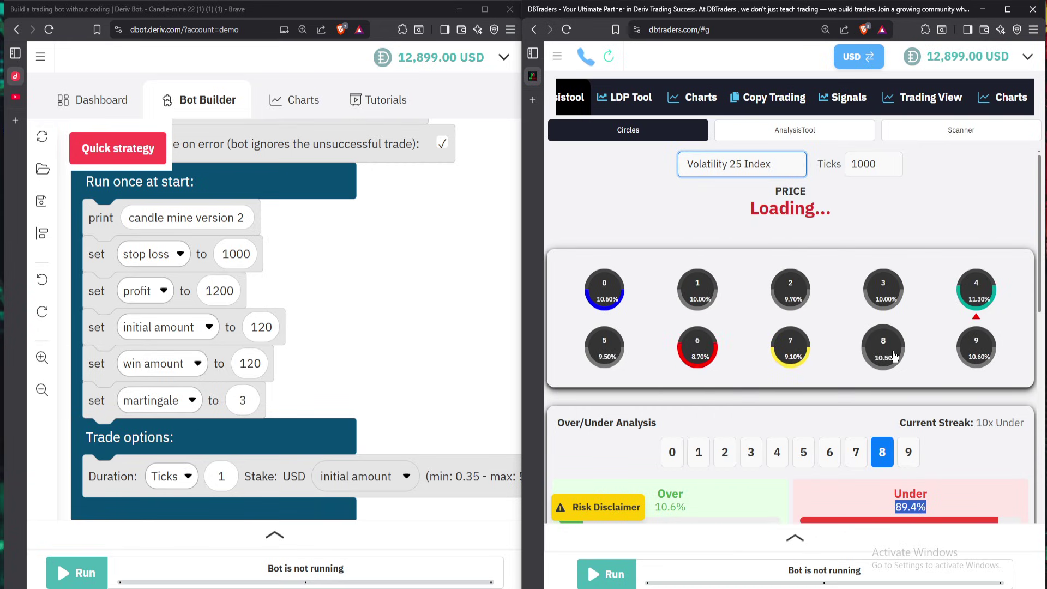
pyautogui.click(745, 161)
pyautogui.scroll(-5, 731, 409)
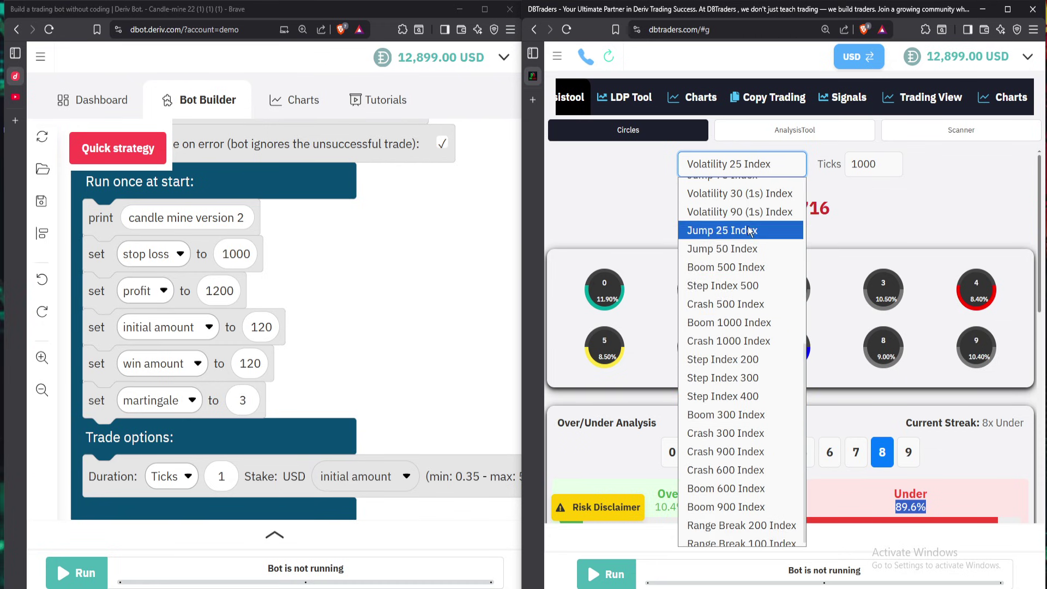
pyautogui.scroll(5, 734, 235)
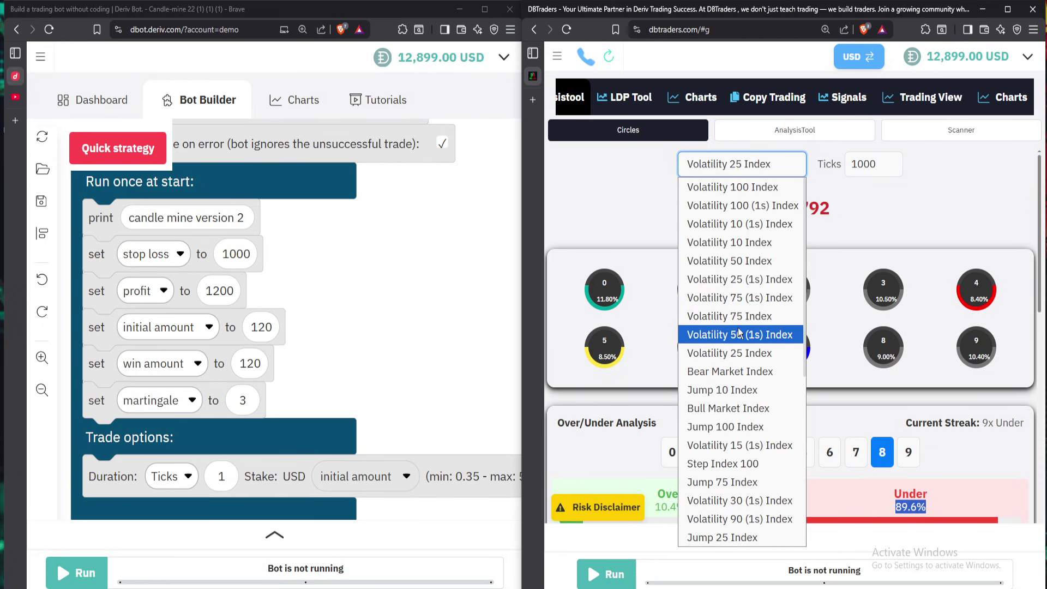
pyautogui.click(729, 444)
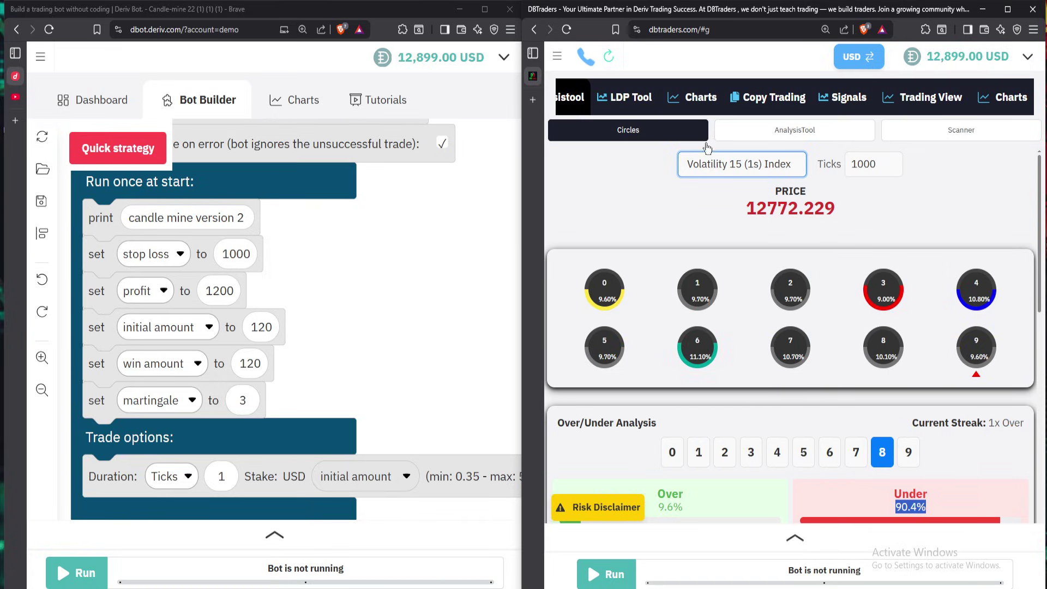
# Switch the digit analysis to Volatility 30 (1s) Index to check its digit percentages
pyautogui.click(733, 163)
pyautogui.scroll(-3, 735, 362)
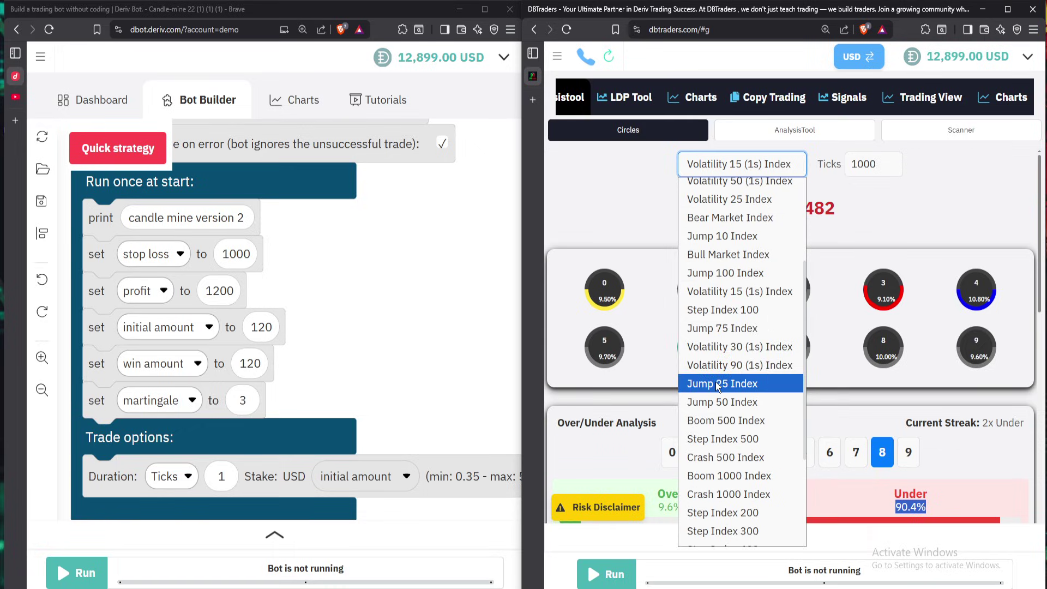
pyautogui.click(742, 348)
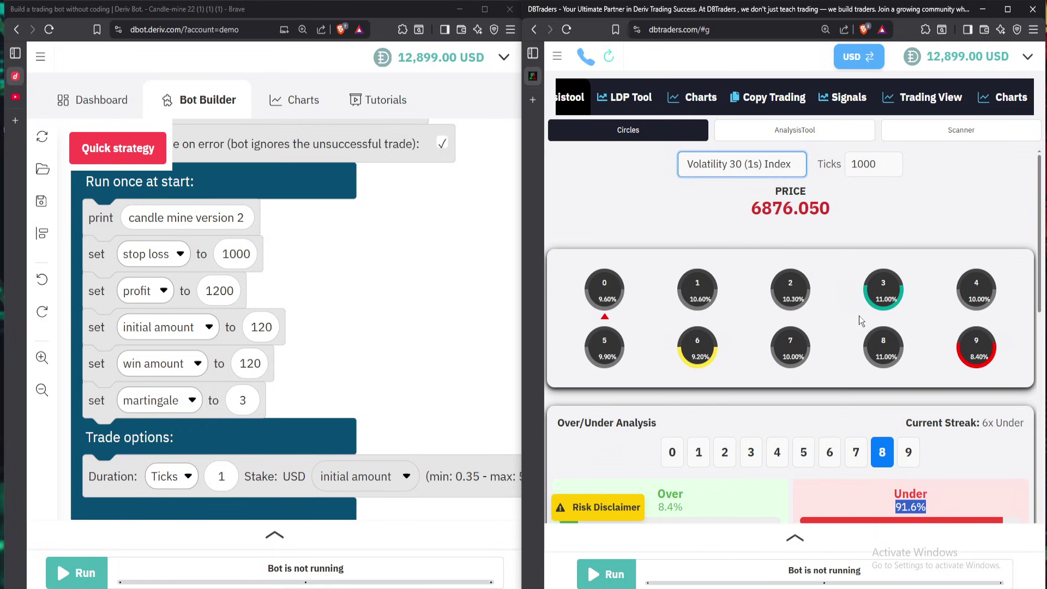
# Check the digit percentages of Volatility 90 (1s) Index, and switch the digit analysis to Volatility 100 (1s) Index
pyautogui.click(751, 166)
pyautogui.scroll(-6, 747, 414)
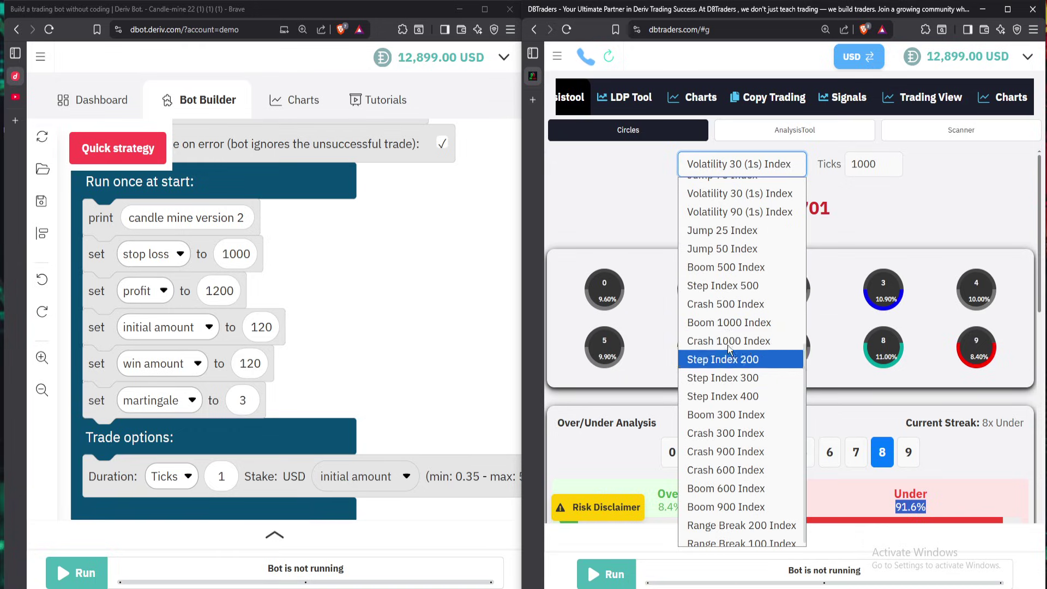
pyautogui.scroll(8, 740, 307)
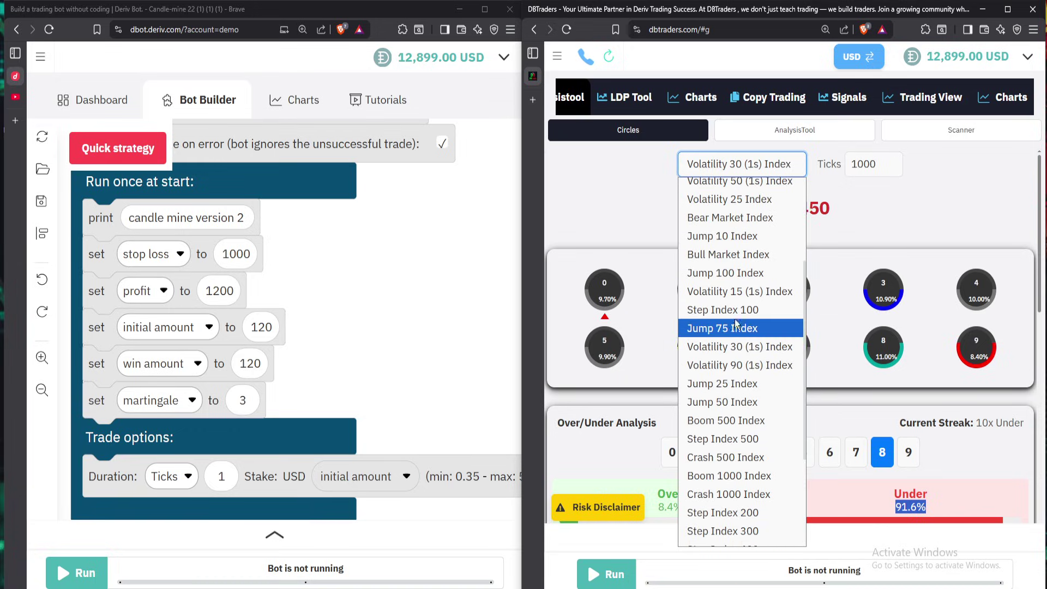
pyautogui.click(739, 364)
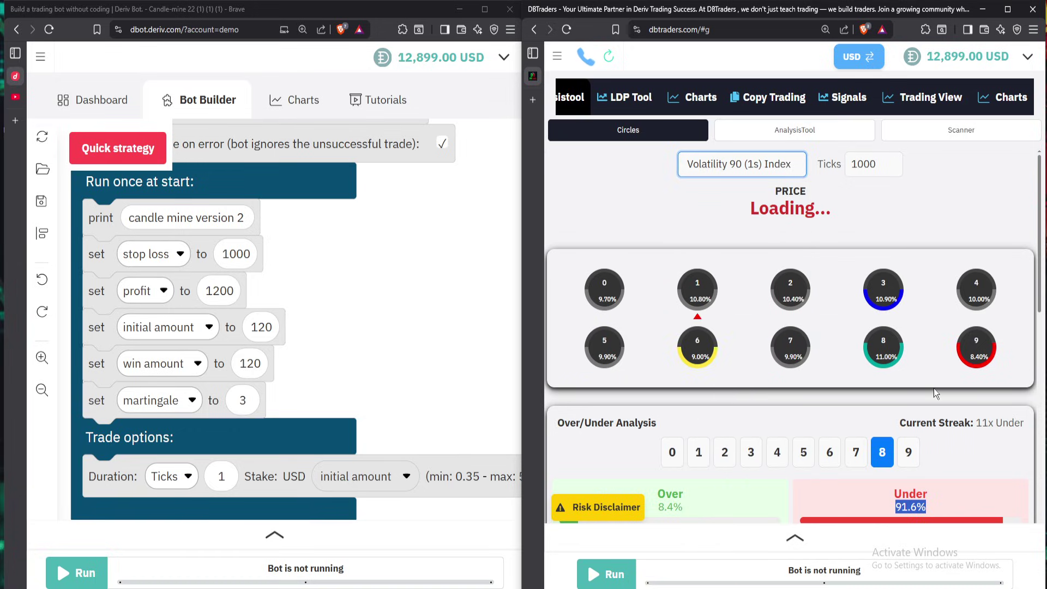
pyautogui.click(758, 168)
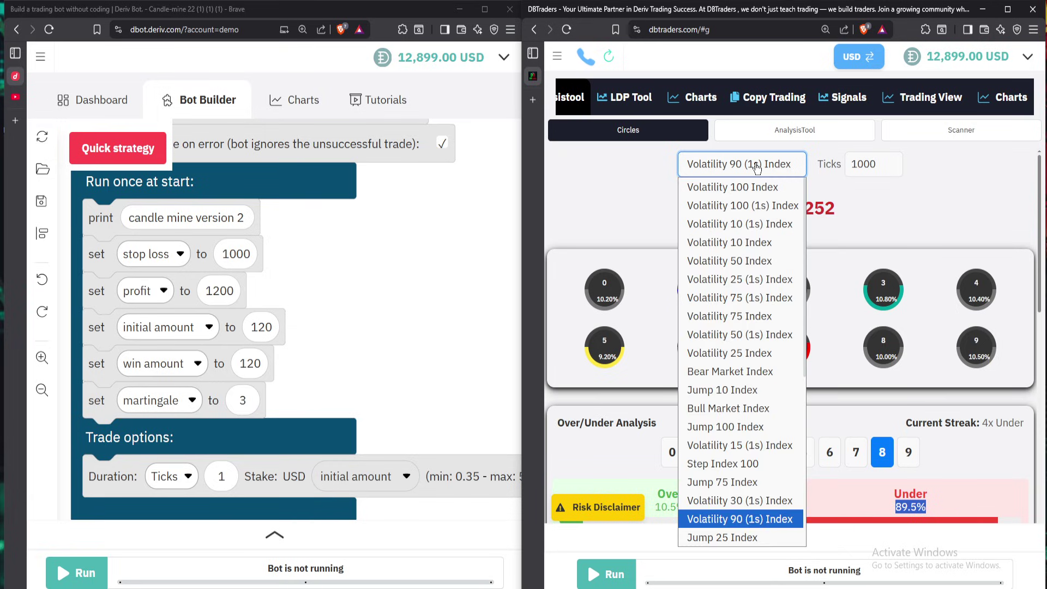
pyautogui.click(757, 200)
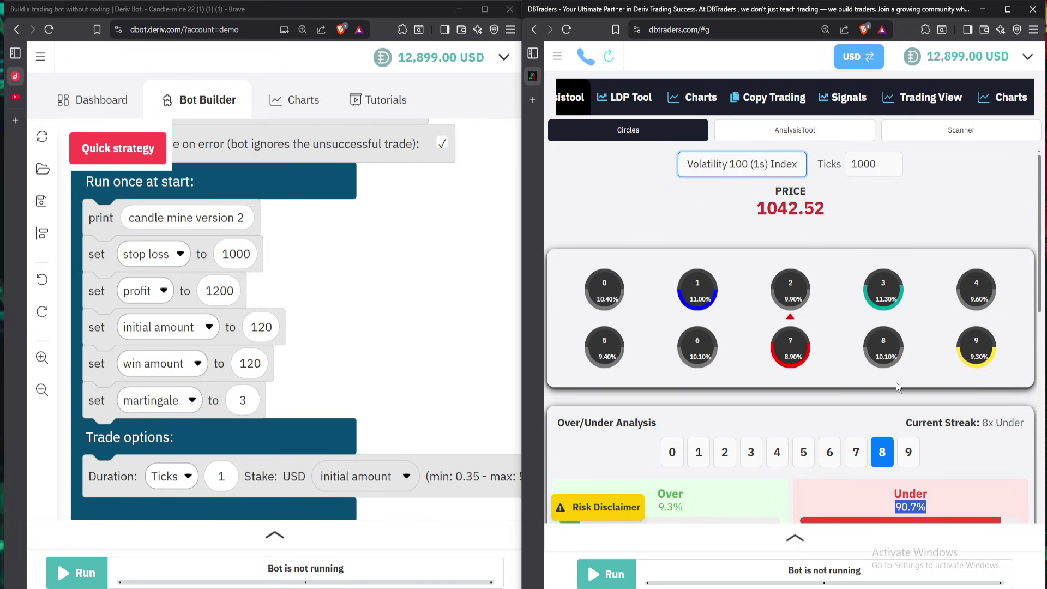
# Check the digit percentages of Volatility 100 (1s) Index, and switch the digit analysis to Volatility 10 (1s) Index to check its percentages
pyautogui.scroll(-1, 896, 382)
pyautogui.scroll(1, 870, 442)
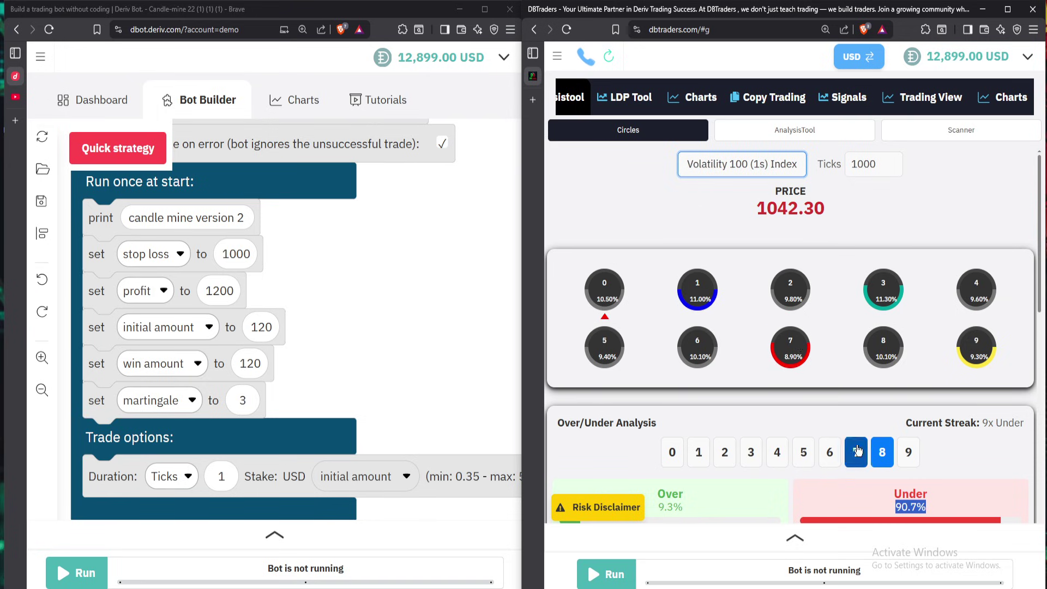
pyautogui.click(749, 165)
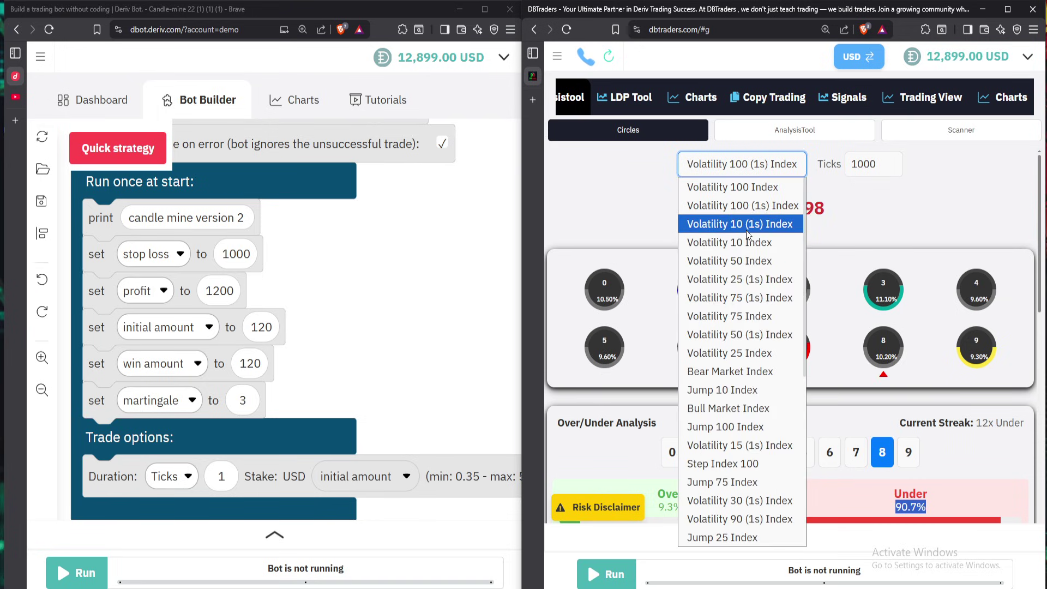
pyautogui.click(747, 229)
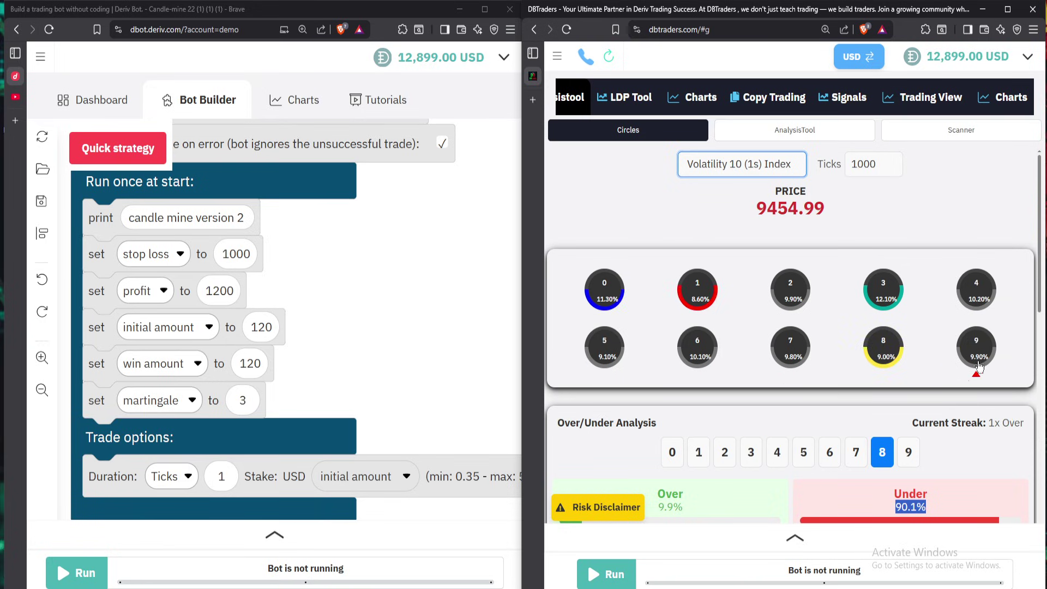
pyautogui.scroll(-2, 912, 409)
pyautogui.scroll(2, 912, 407)
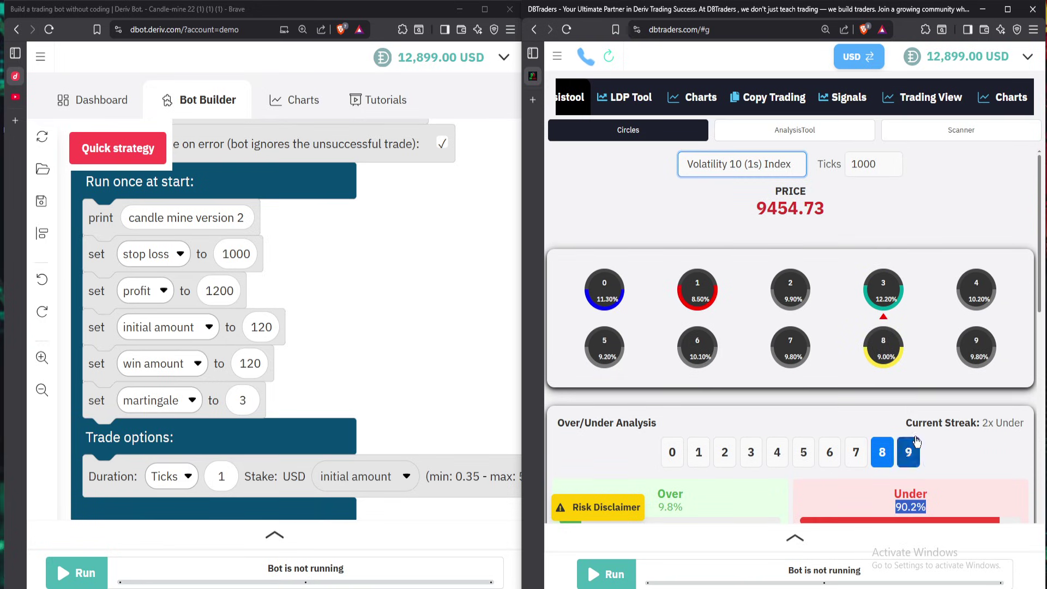
# Review the bot's restart and start-up settings, and examine the digit circles and the Under 8 percentage of Volatility 10 (1s) Index
pyautogui.moveTo(375, 260); pyautogui.dragTo(368, 369)
pyautogui.scroll(-2, 922, 394)
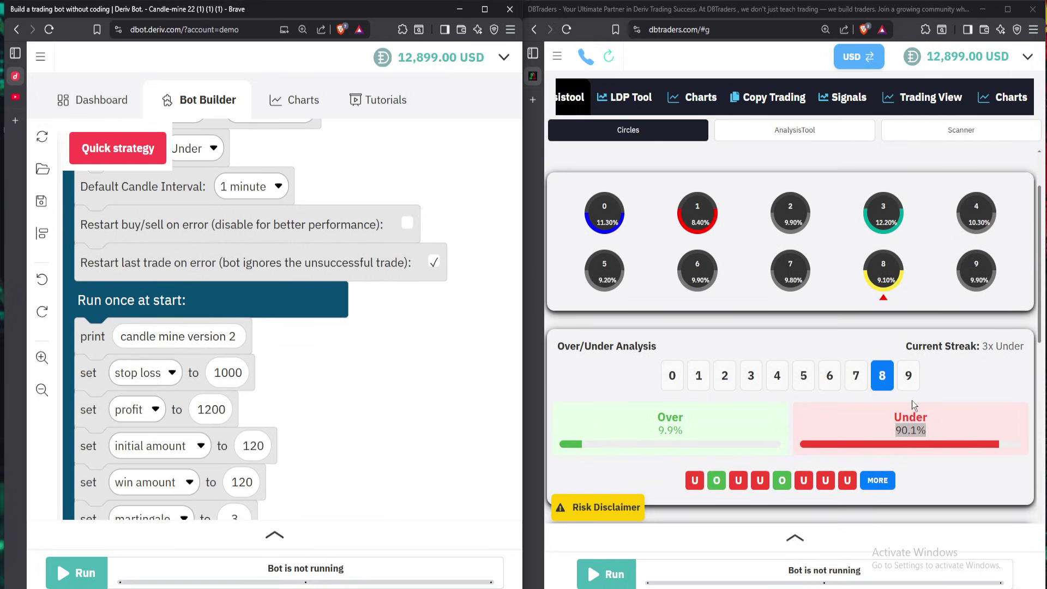
pyautogui.scroll(1, 913, 403)
pyautogui.scroll(-2, 906, 408)
pyautogui.scroll(3, 922, 408)
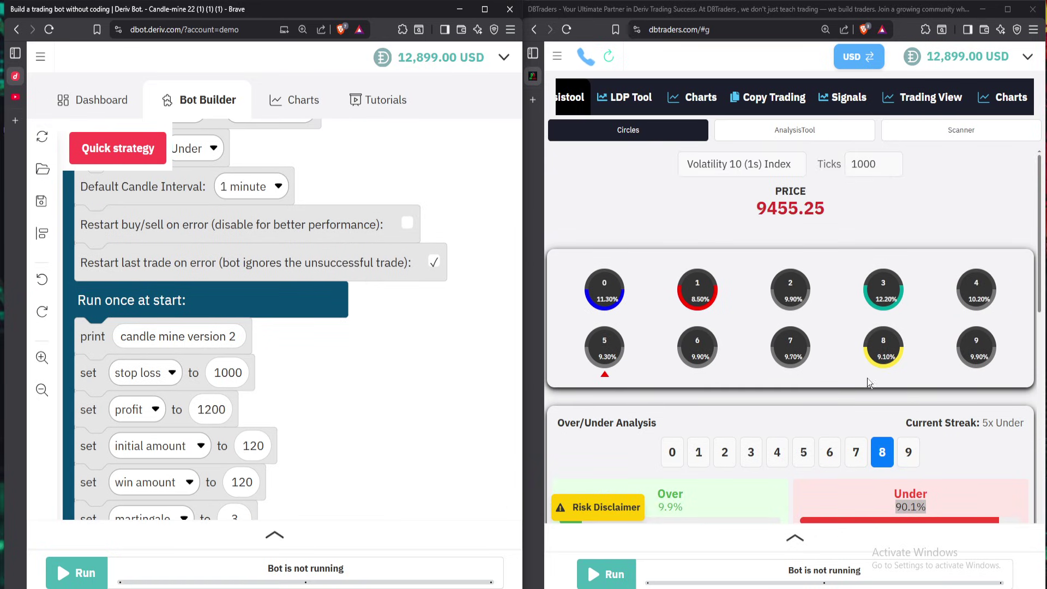
pyautogui.scroll(-1, 894, 459)
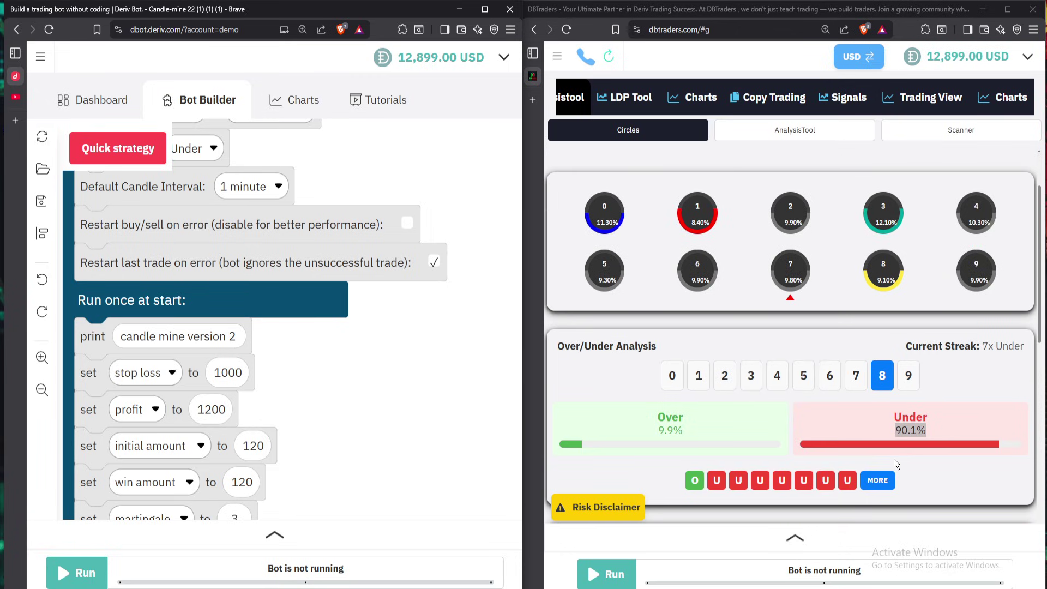
pyautogui.scroll(-1, 904, 426)
pyautogui.click(911, 358)
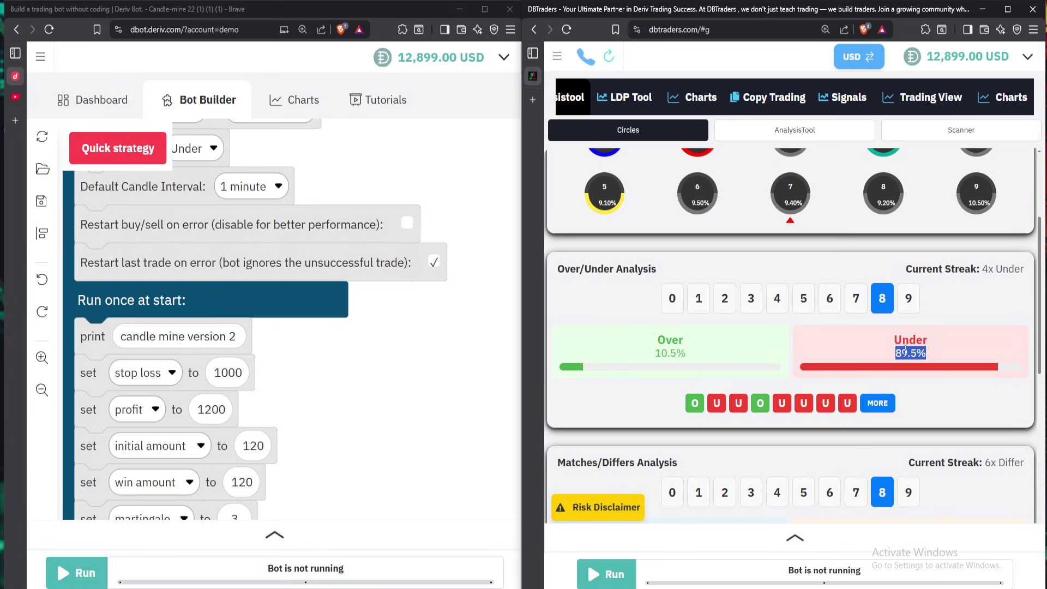
pyautogui.scroll(3, 721, 300)
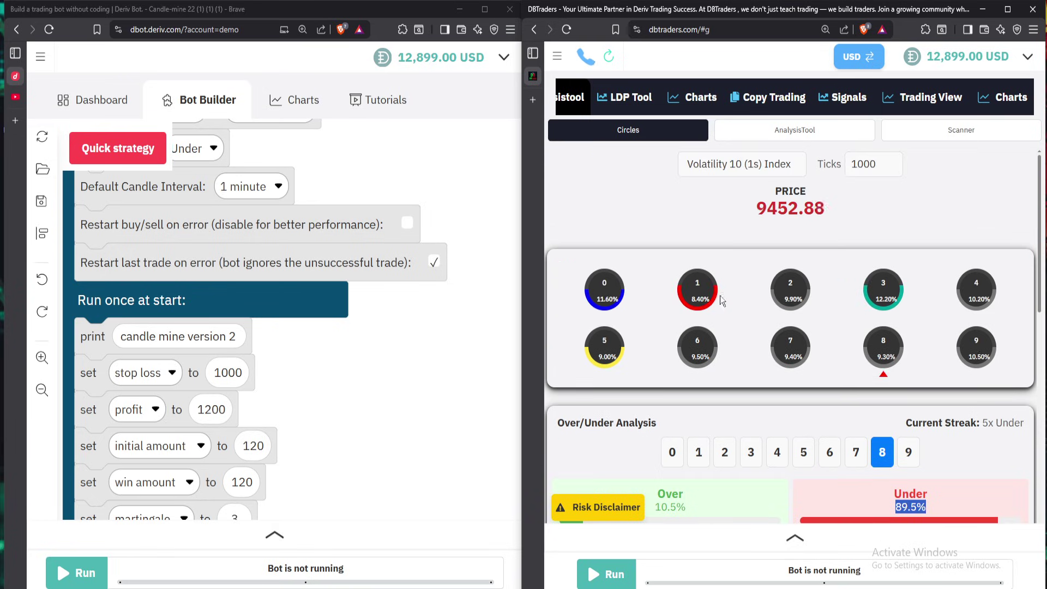
# Check the digit percentages of Volatility 10 Index and of Volatility 50 Index in the digit analysis
pyautogui.click(725, 164)
pyautogui.click(722, 236)
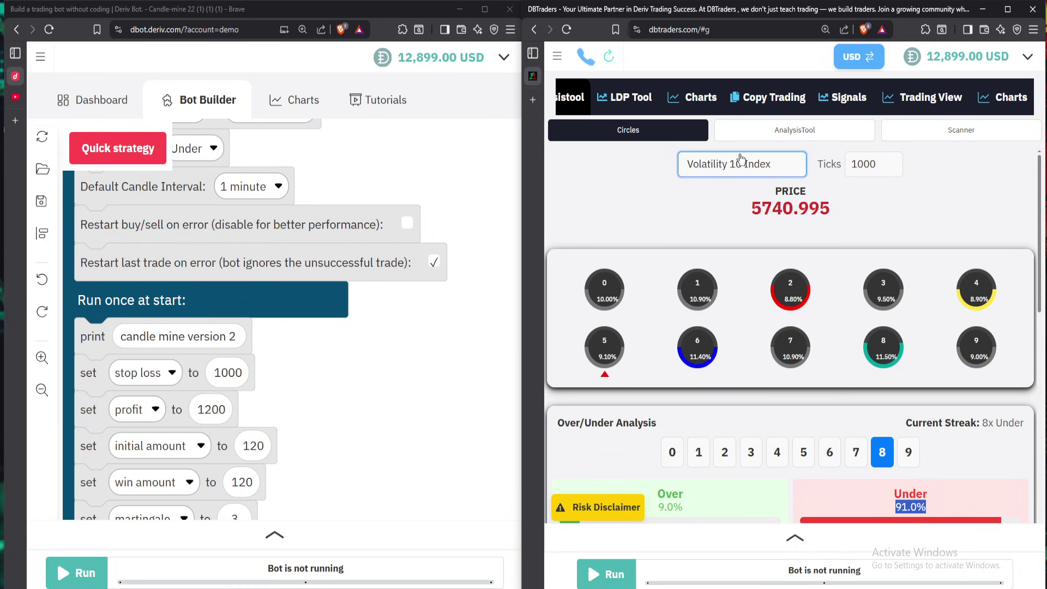
pyautogui.click(731, 164)
pyautogui.click(731, 257)
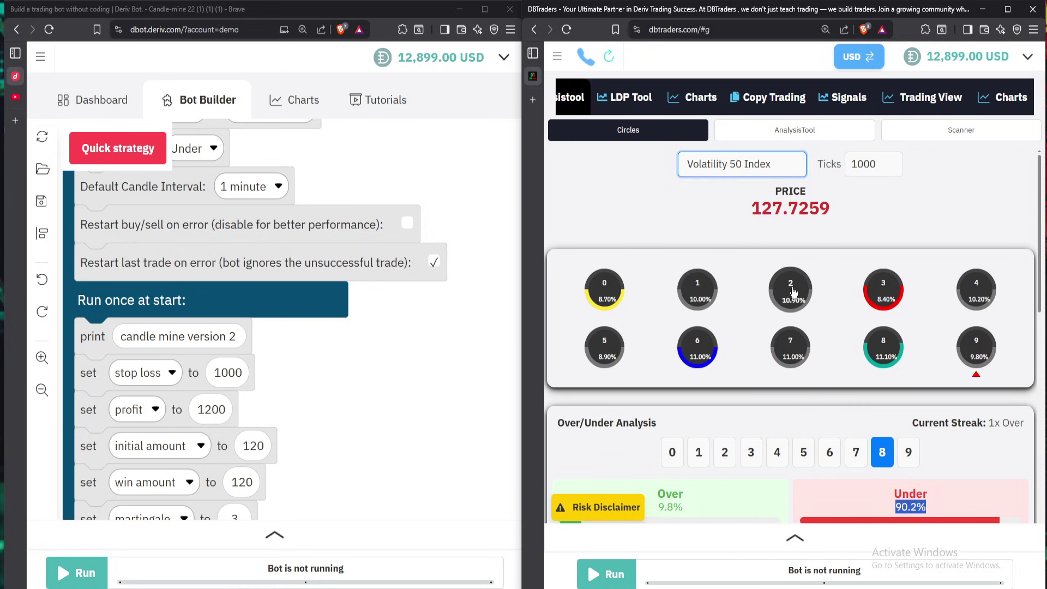
# Check the digit percentages of Volatility 25 (1s) Index and the Under 8 percentage of Volatility 75 (1s) Index
pyautogui.click(729, 159)
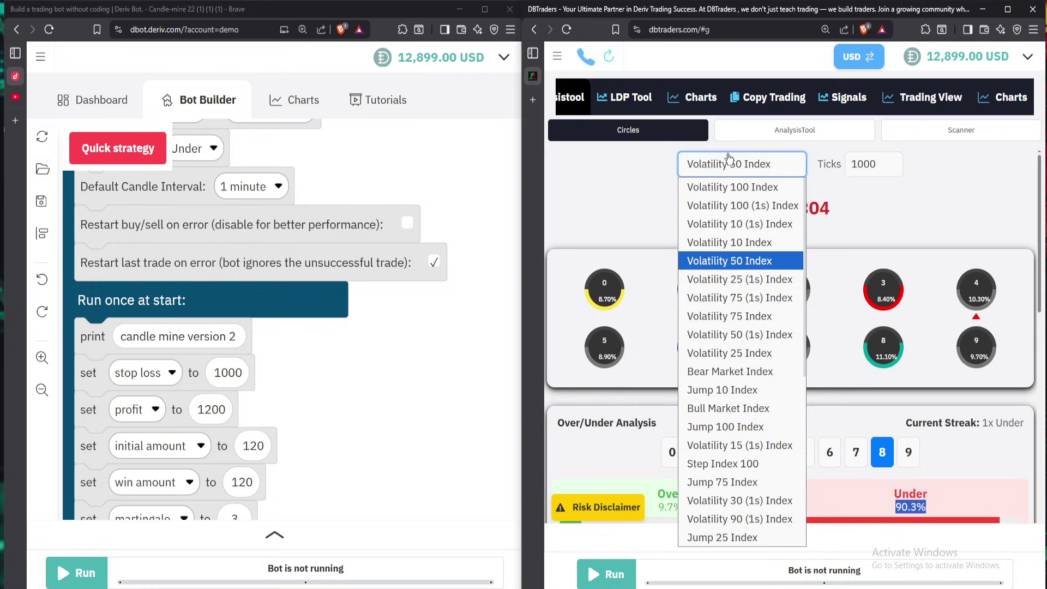
pyautogui.click(746, 279)
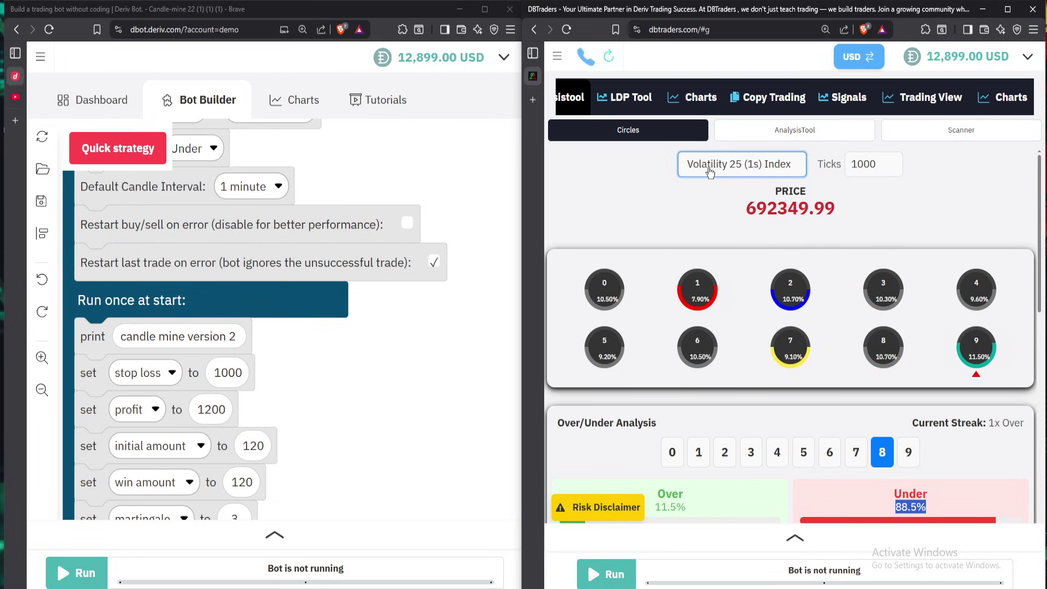
pyautogui.click(710, 173)
pyautogui.click(748, 298)
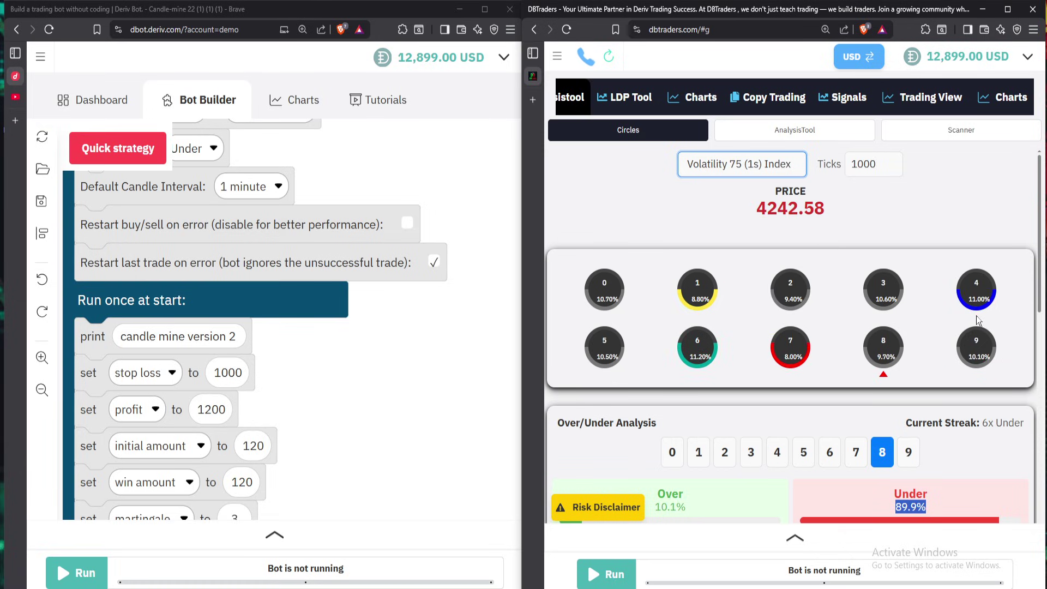
pyautogui.scroll(-2, 915, 317)
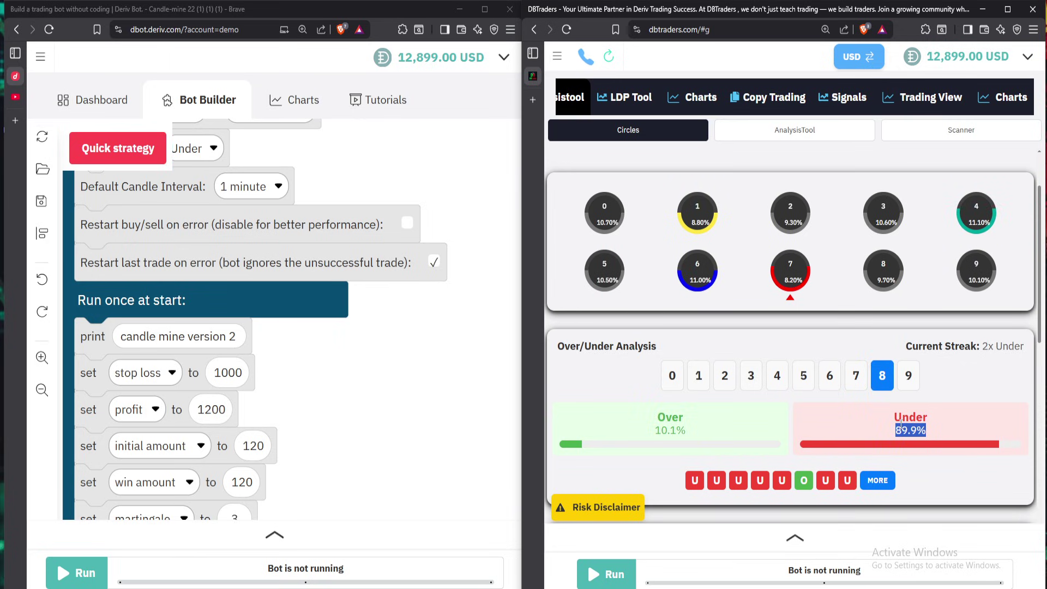
pyautogui.scroll(2, 901, 429)
# Check the digit percentages of Volatility 75 Index and of Volatility 50 (1s) Index in the digit analysis
pyautogui.click(764, 165)
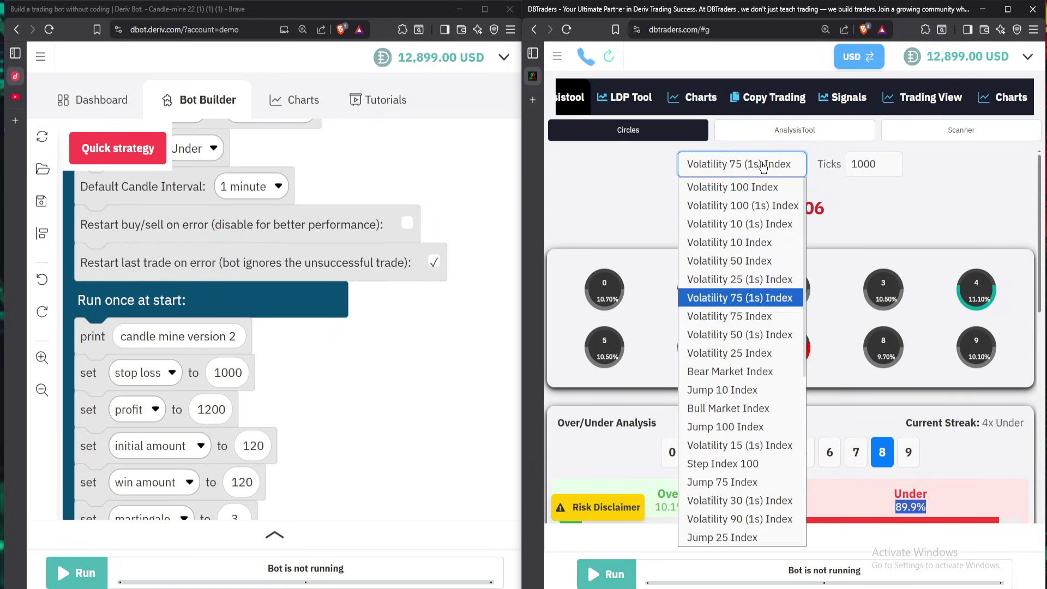
pyautogui.click(748, 312)
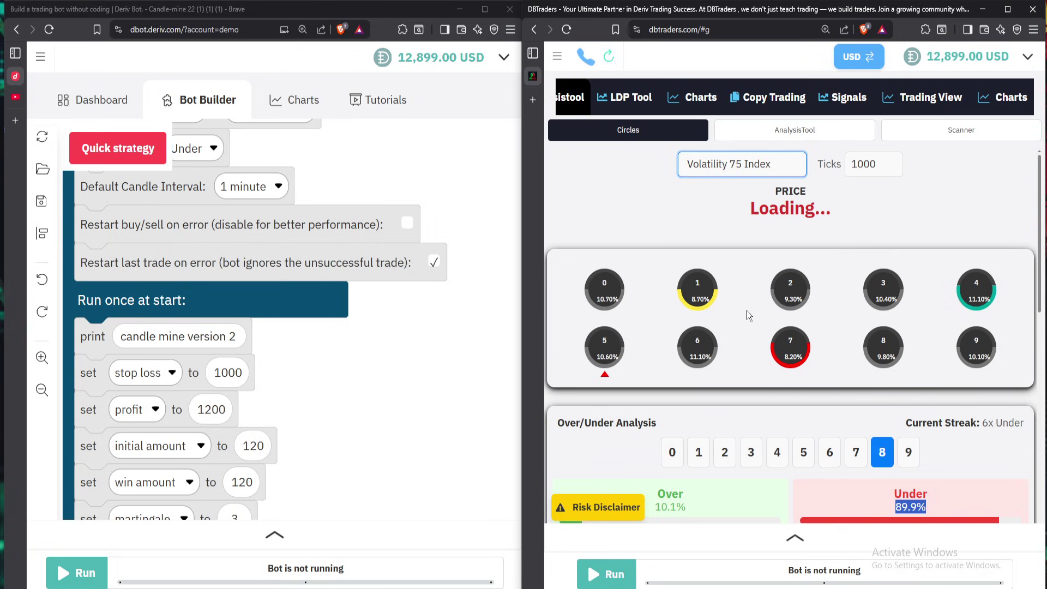
pyautogui.click(743, 163)
pyautogui.click(728, 334)
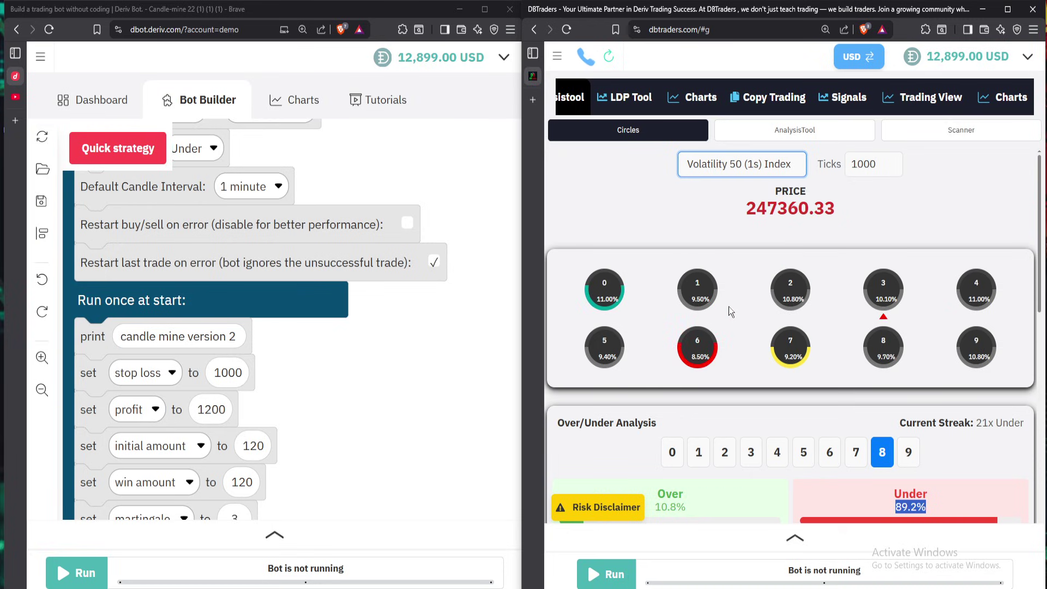
# Switch the digit analysis to Volatility 25 Index and examine its digit circles and Under 8 percentage
pyautogui.click(681, 162)
pyautogui.click(735, 352)
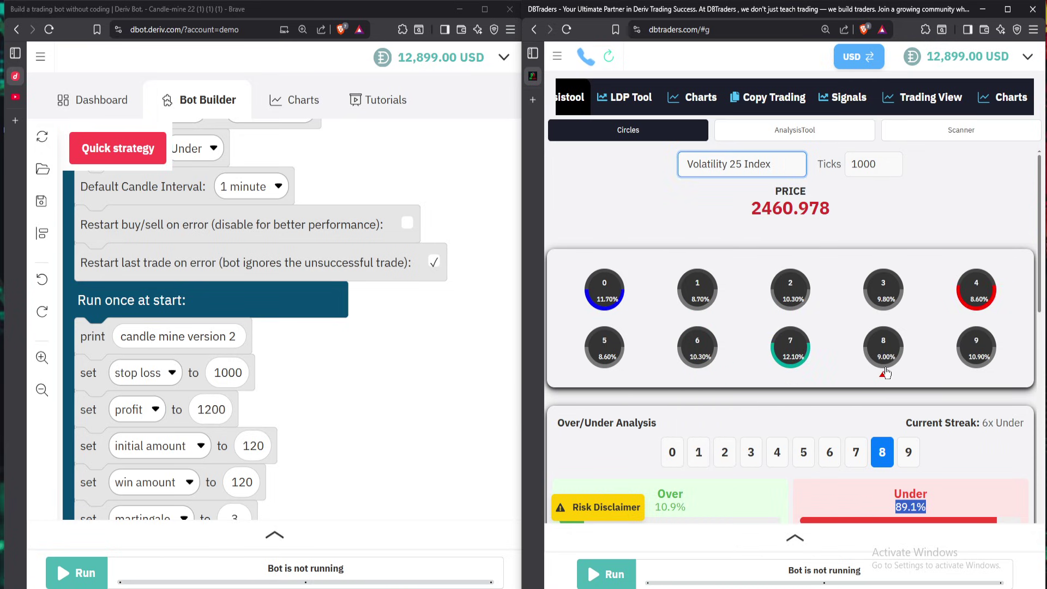
pyautogui.scroll(-3, 852, 390)
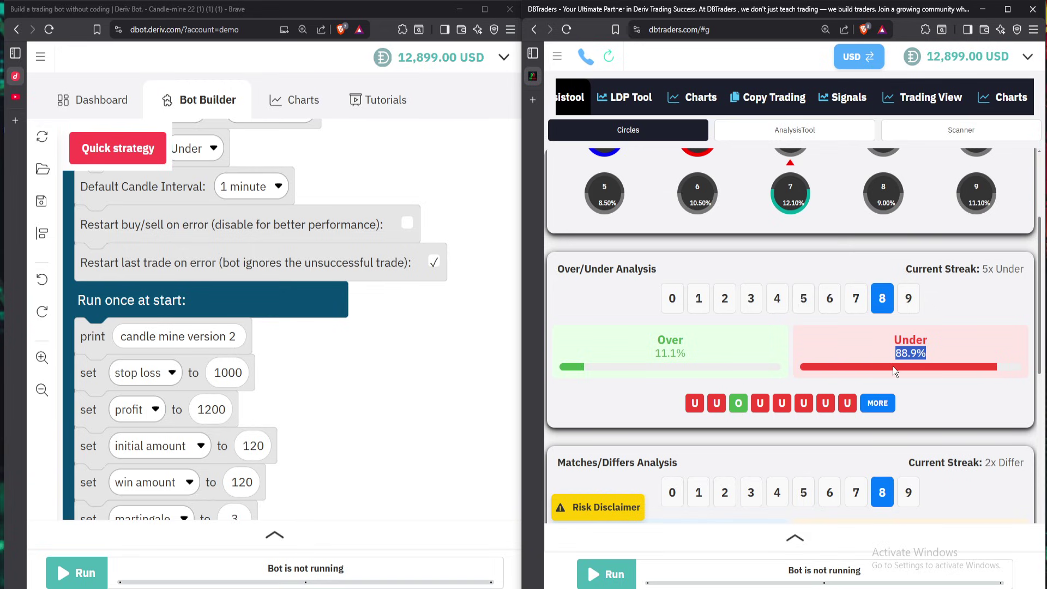
pyautogui.scroll(3, 805, 323)
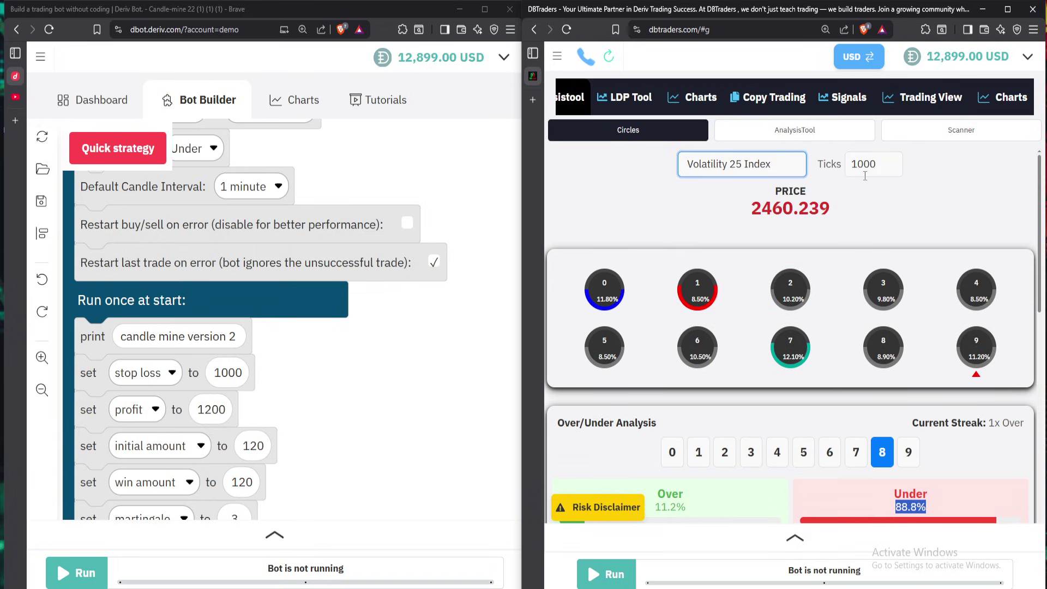